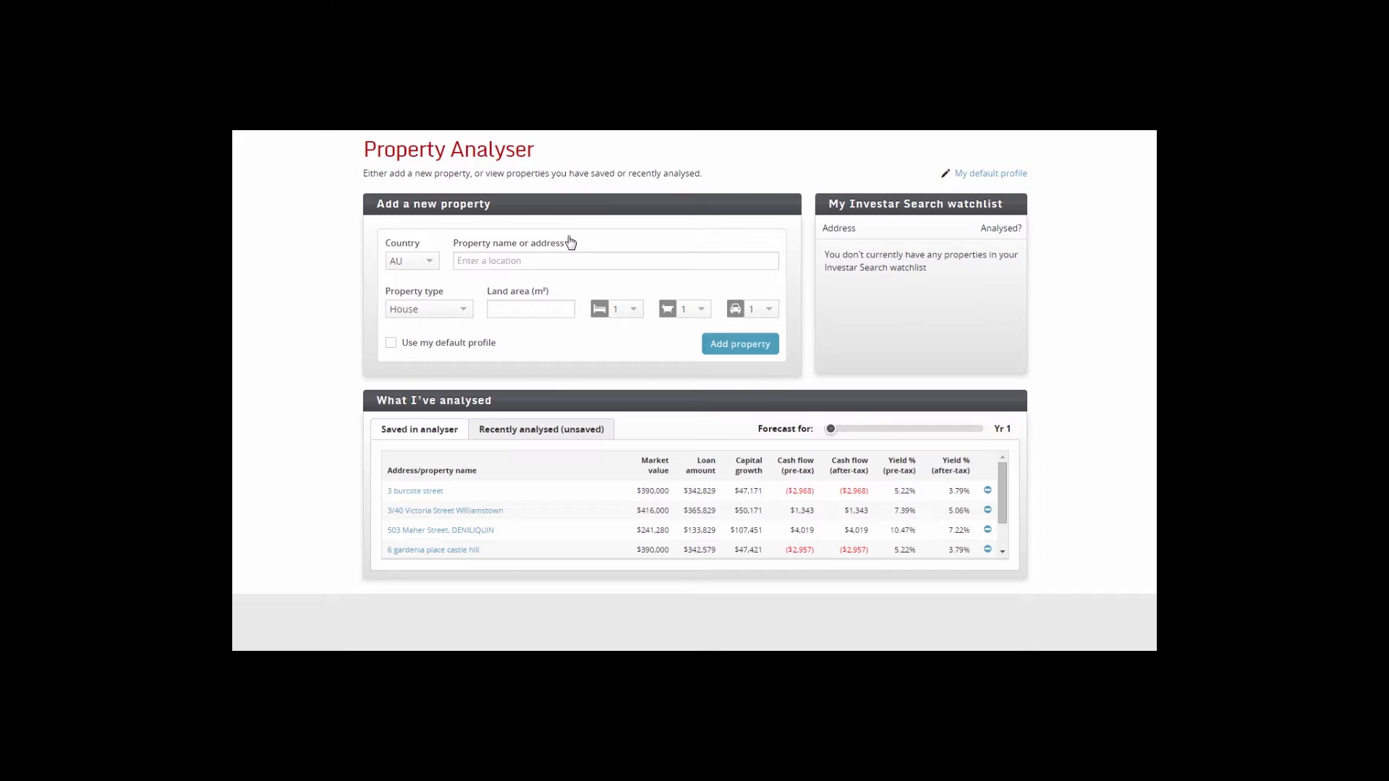
left_click(486, 262)
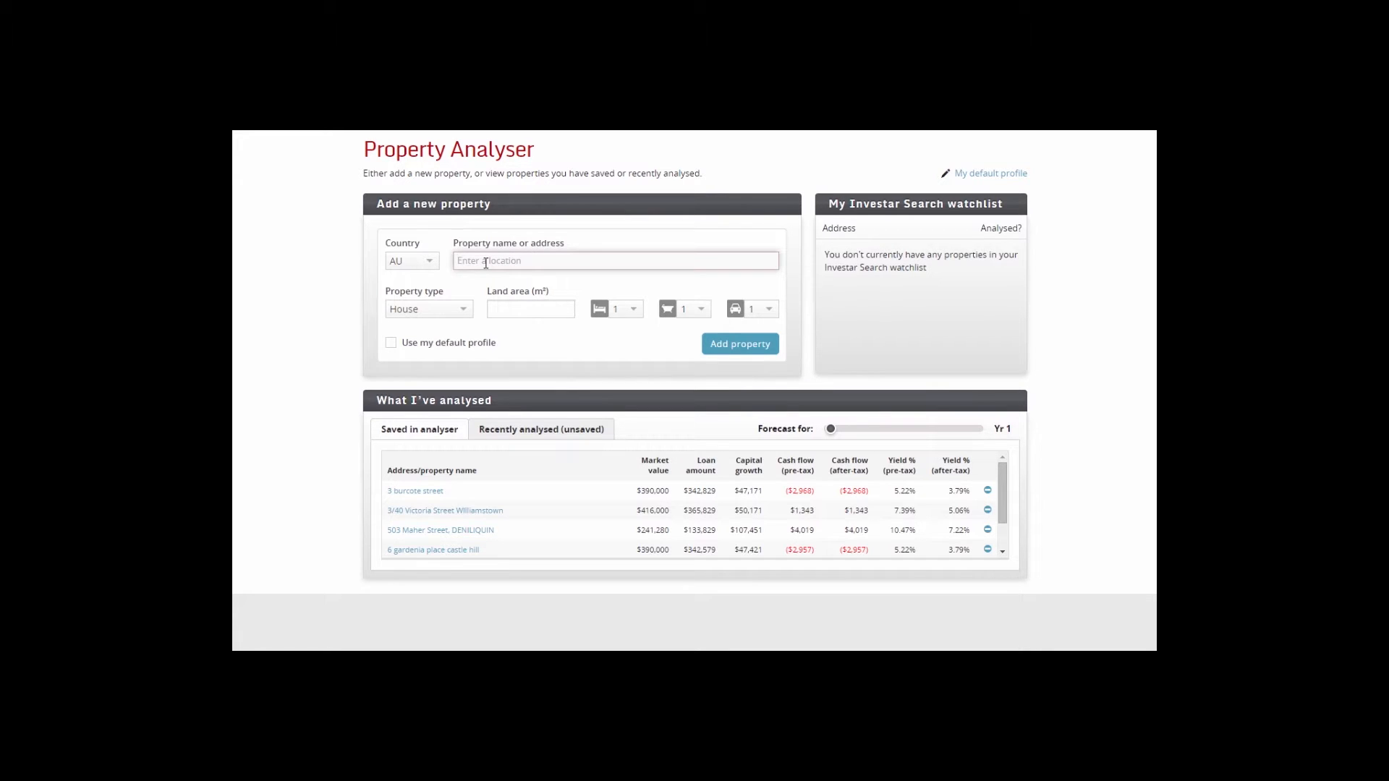
type("10 smith")
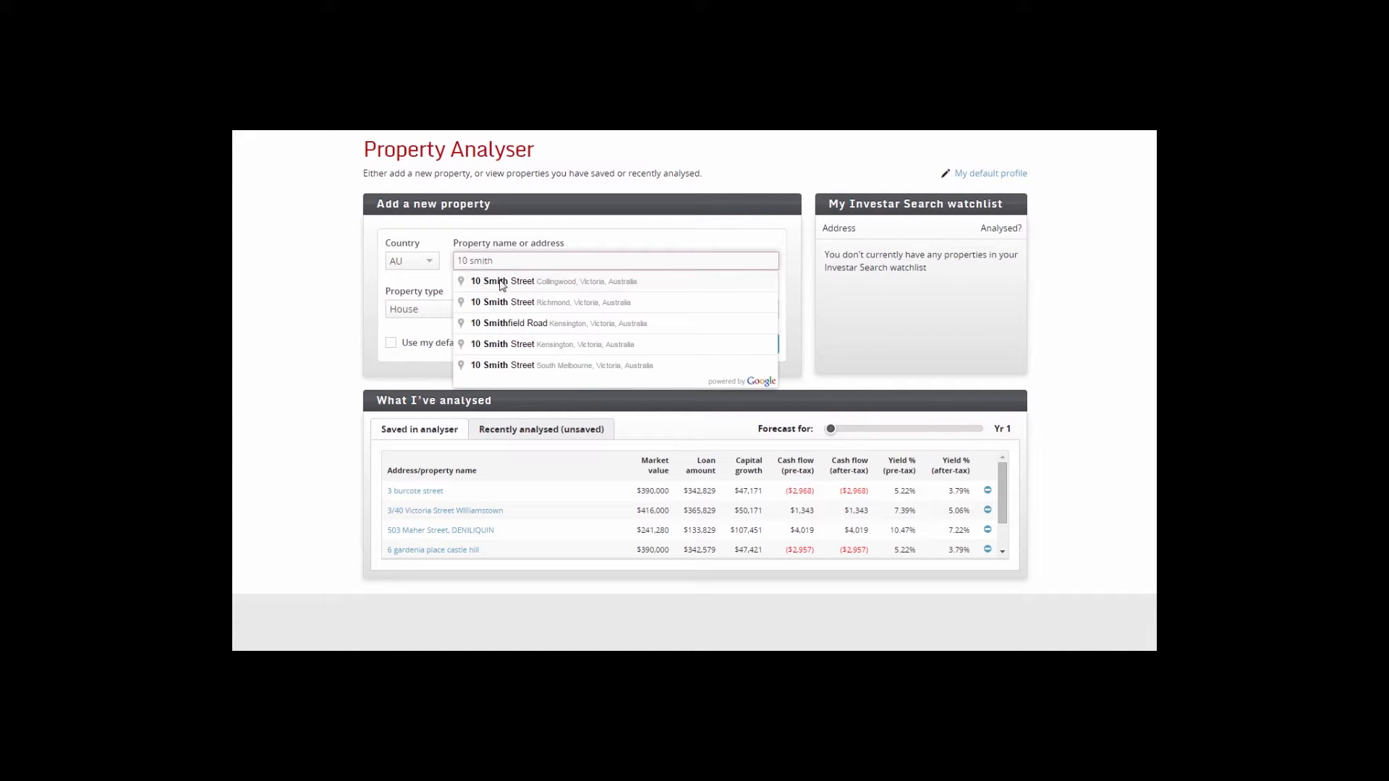
left_click(502, 282)
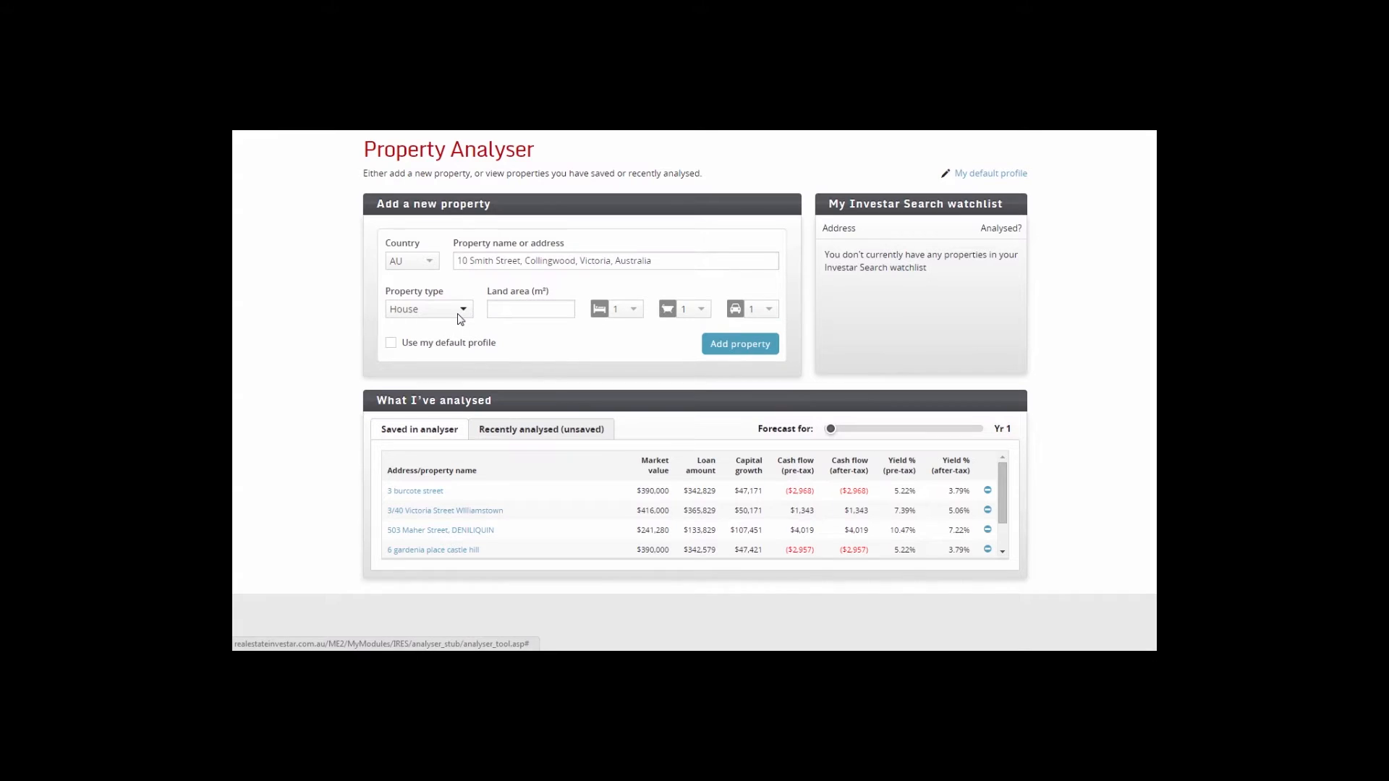
- Enter 300 m² land area, 2 bedrooms, 0 car spaces and the default profile, then add the property
left_click(518, 309)
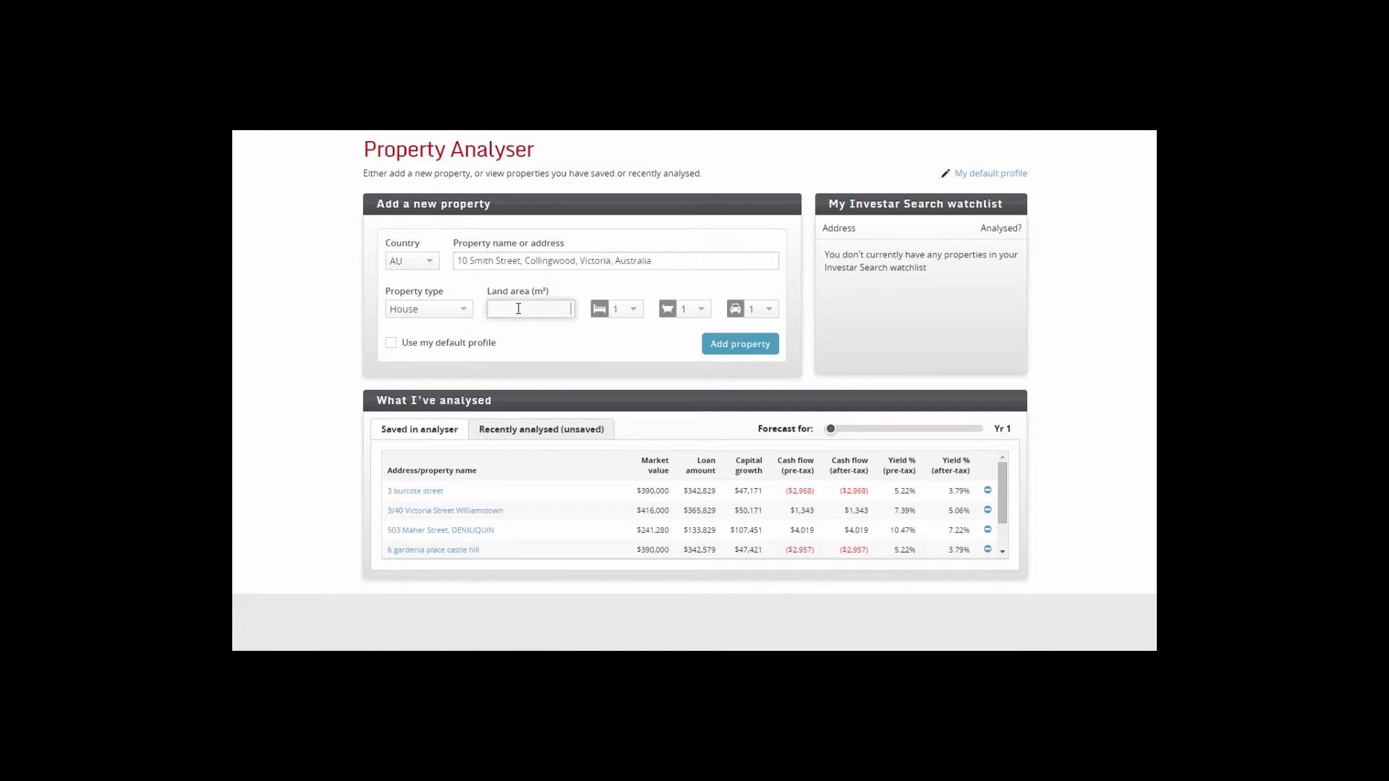
type("300")
left_click(631, 308)
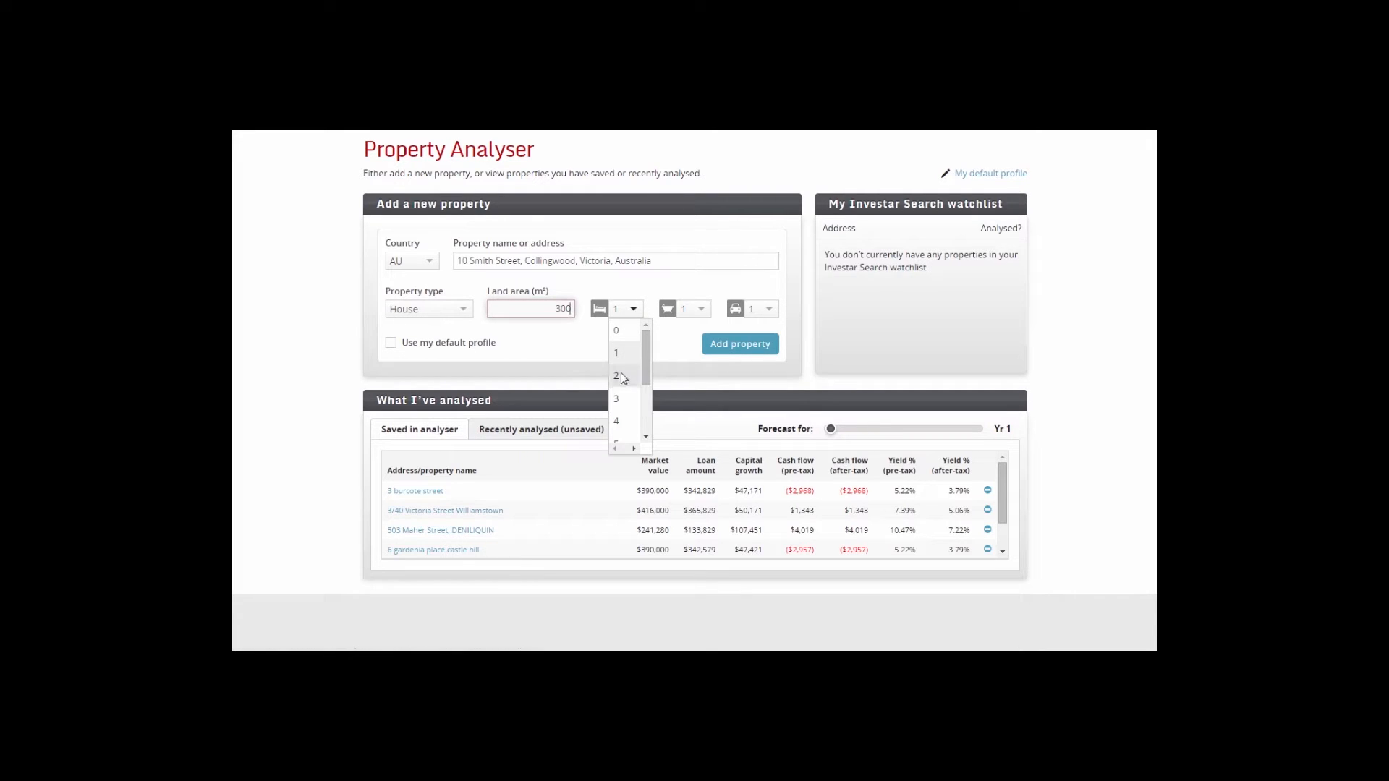
left_click(622, 375)
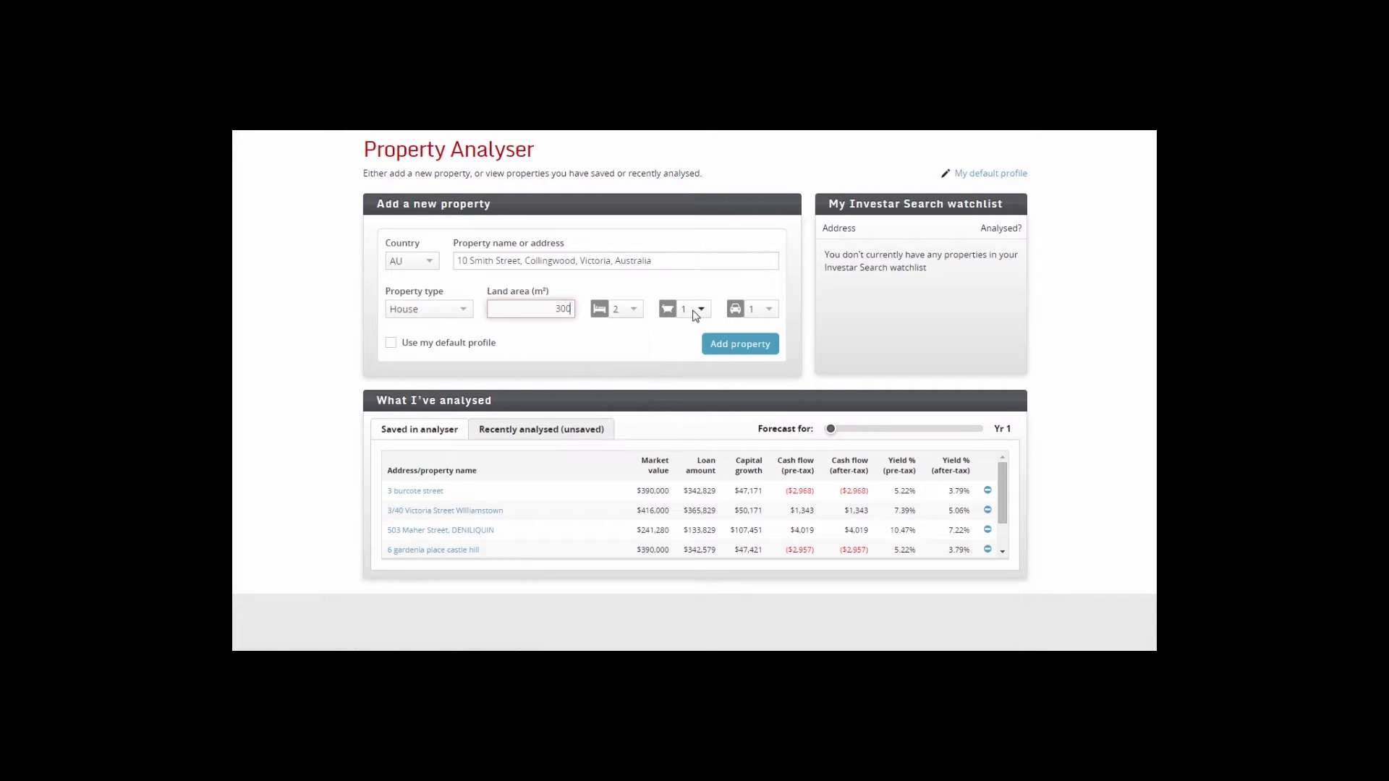
left_click(750, 311)
left_click(756, 334)
left_click(392, 343)
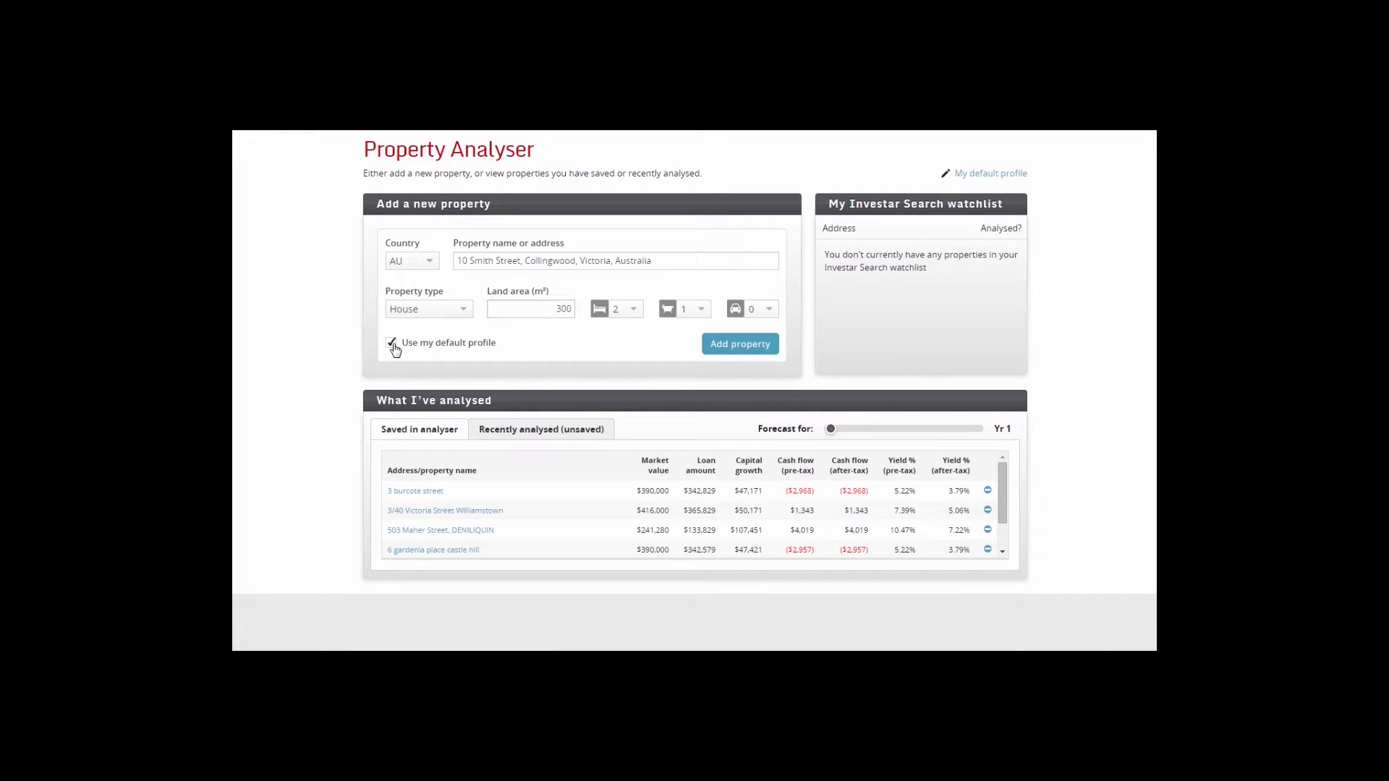
left_click(741, 348)
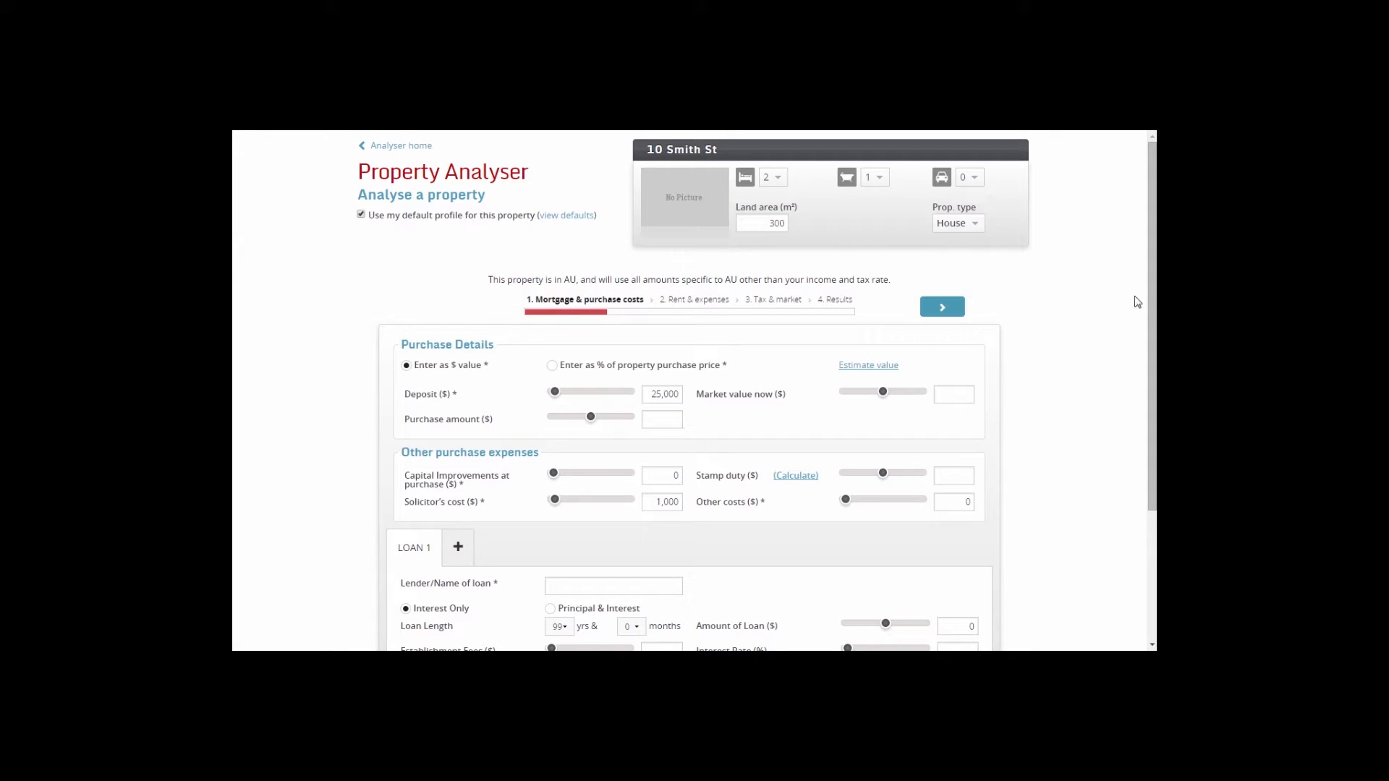
- Enter a 550,000 purchase amount and a 650,000 current market value
left_click_drag(1151, 316, 1143, 403)
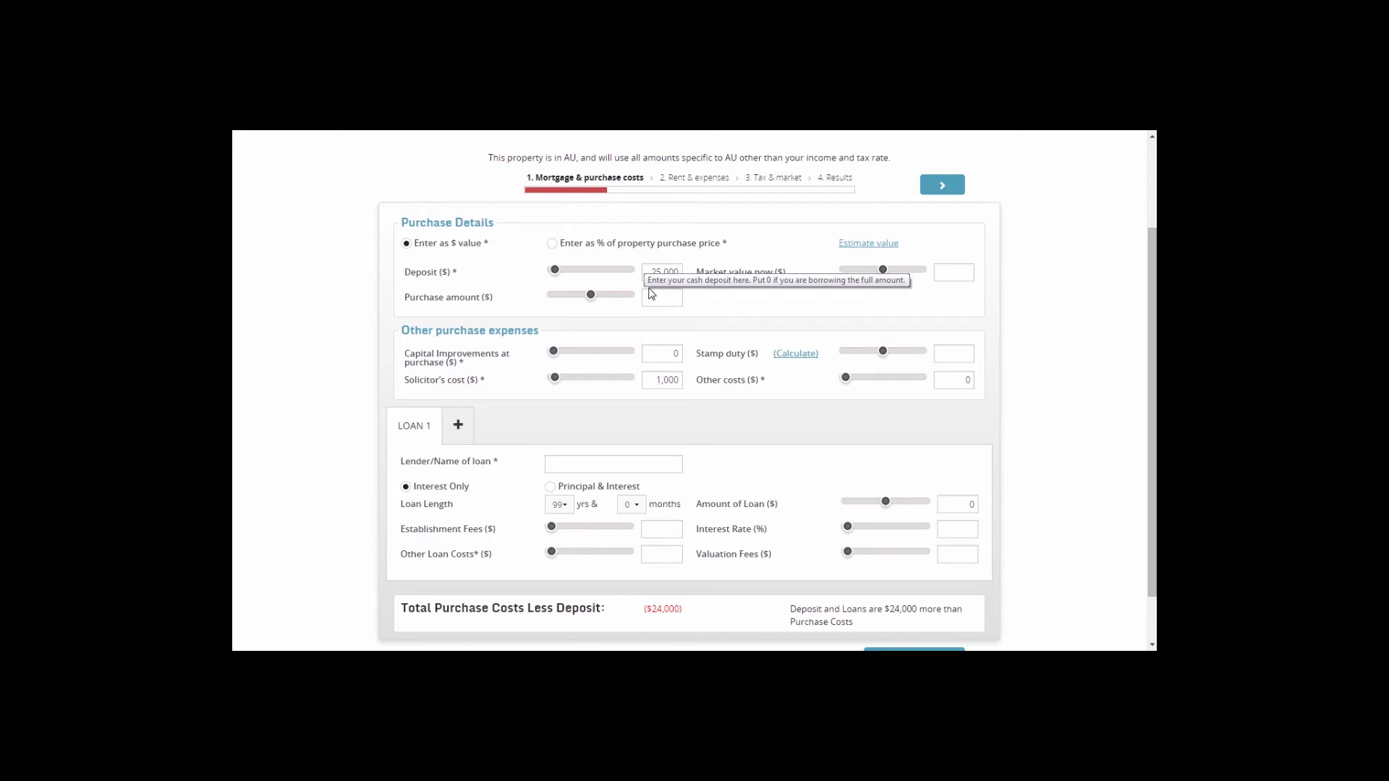
left_click(664, 304)
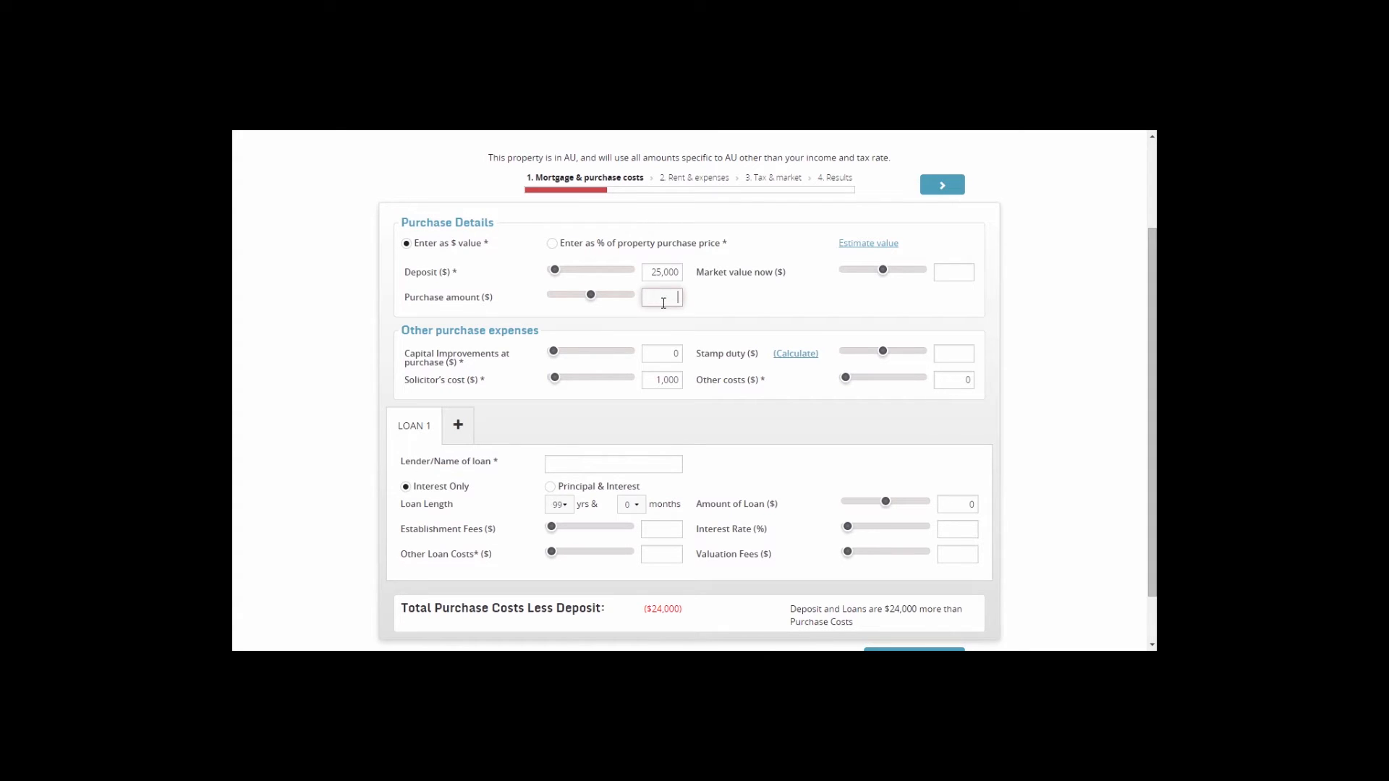
type("550,000")
left_click(943, 274)
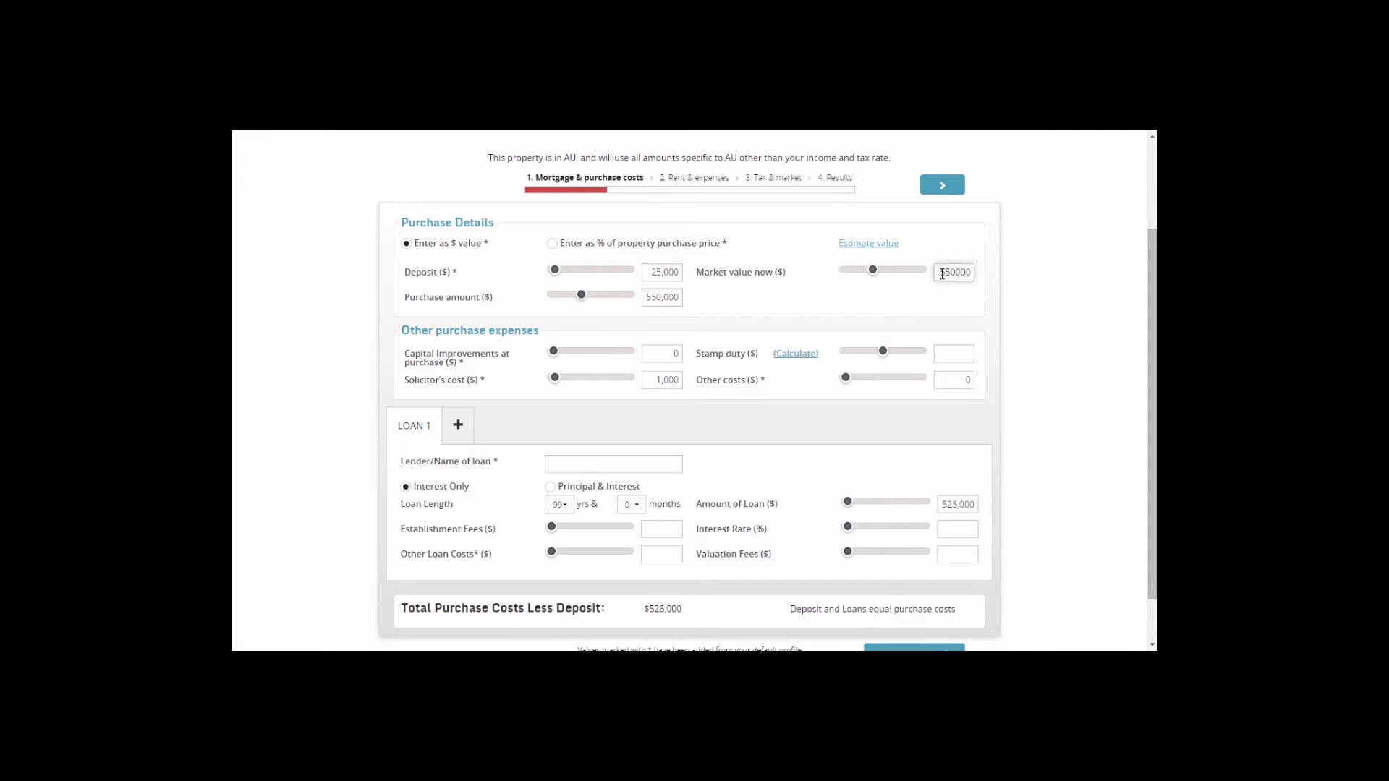
type("6")
key("BackSpace")
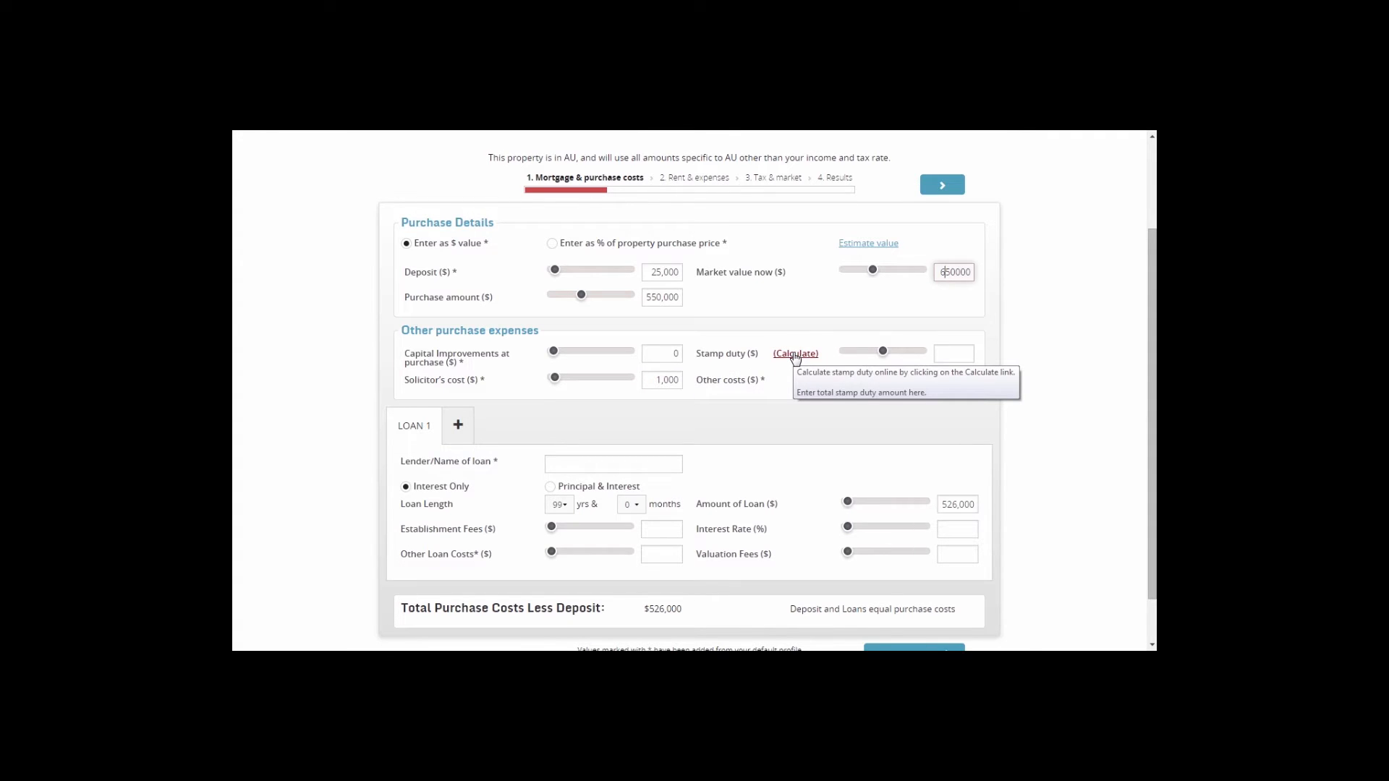
- Set stamp duty to 10,000 and other costs to 0
left_click(948, 352)
type("10000")
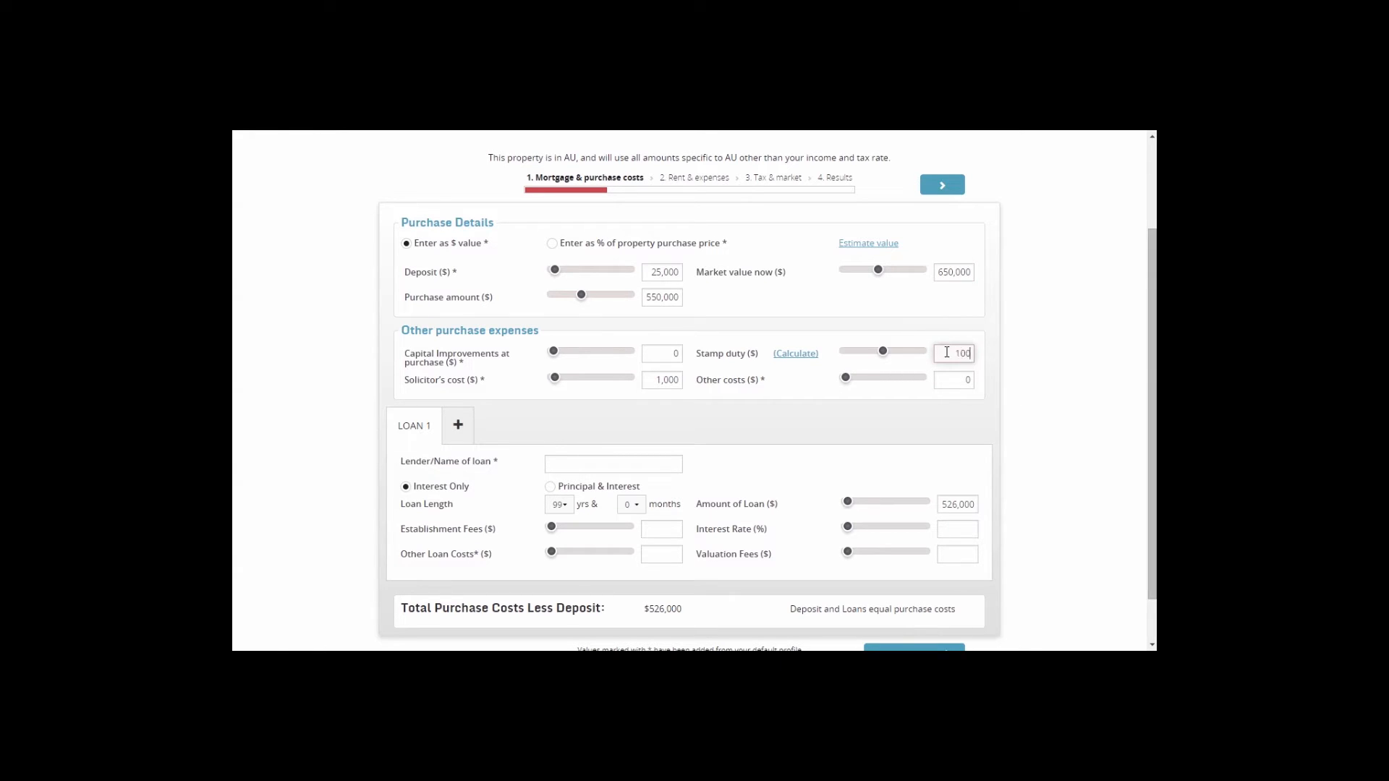
left_click(950, 384)
left_click_drag(1152, 398, 1151, 441)
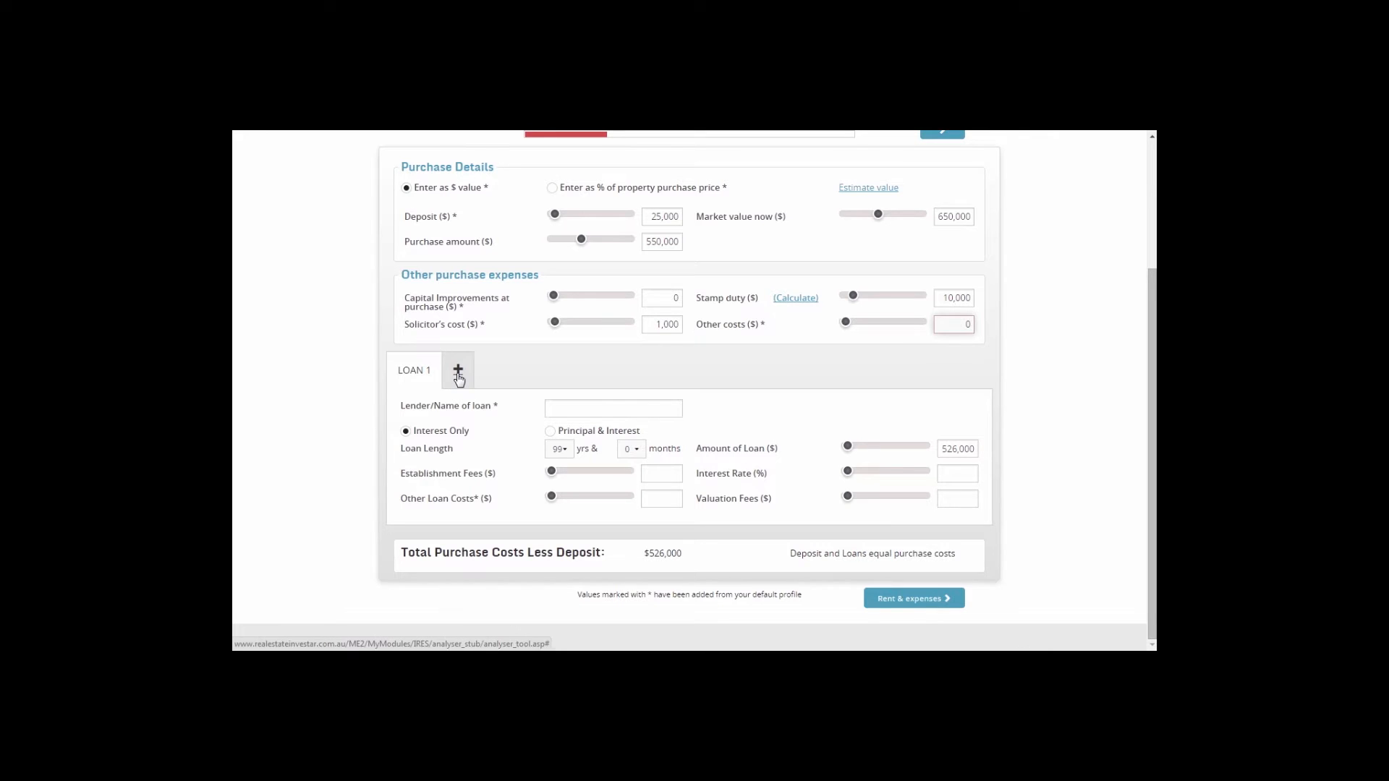
- Enter lender ANZ, 350 establishment fees, 0 other loan costs and a 4.5% interest rate
left_click(561, 407)
type("ANZ")
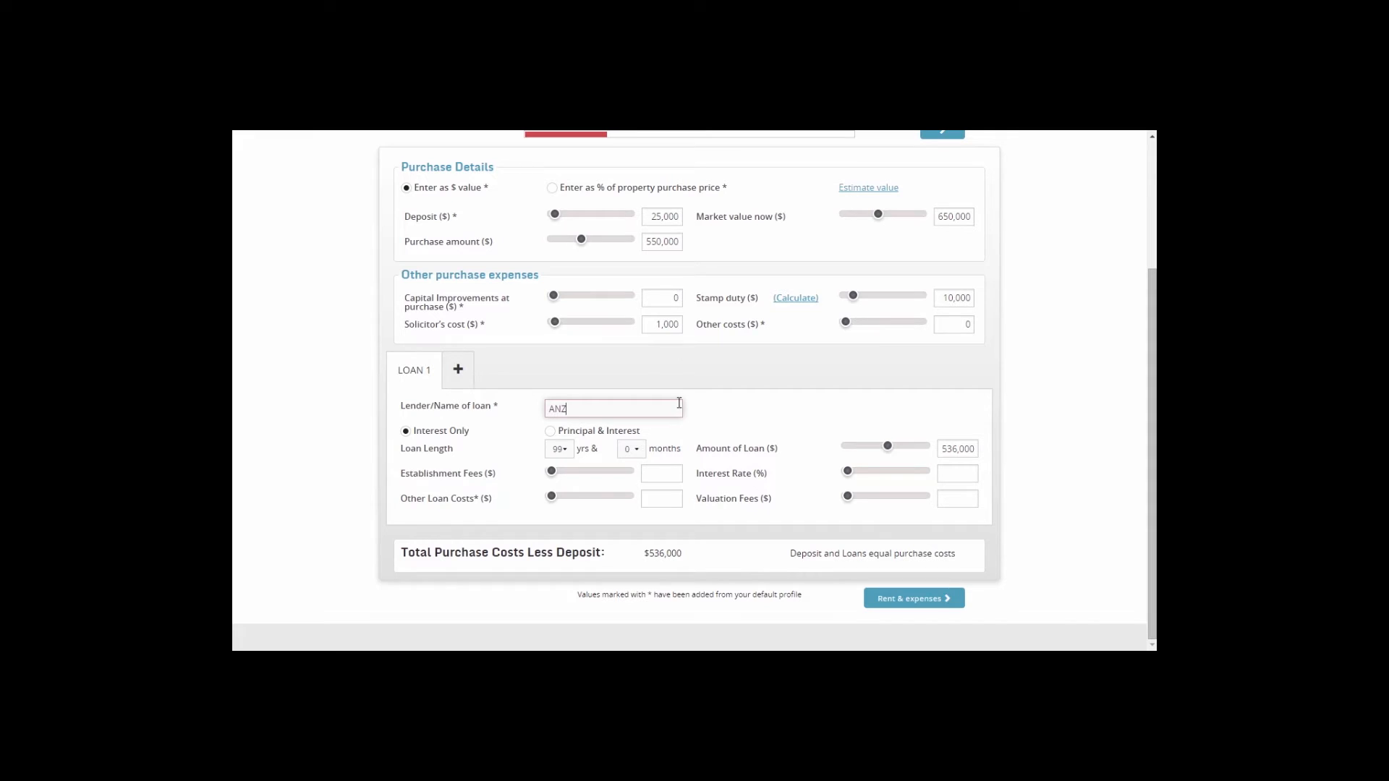
left_click(668, 478)
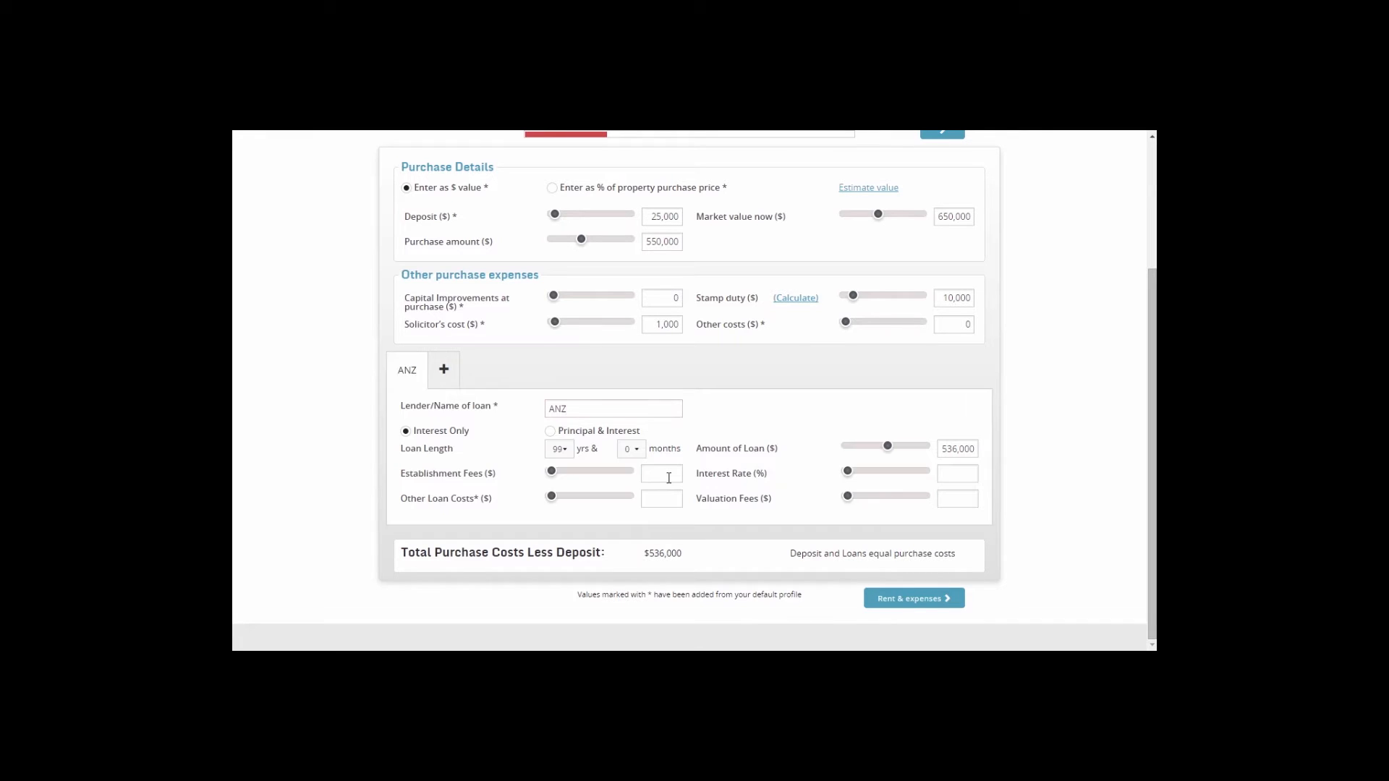
left_click(669, 477)
type("350")
left_click(662, 505)
type("0")
left_click(951, 469)
type("4.5")
left_click(955, 499)
- On the Rent & expenses step, set occupancy to 50 weeks and weekly rent to $450
left_click(904, 601)
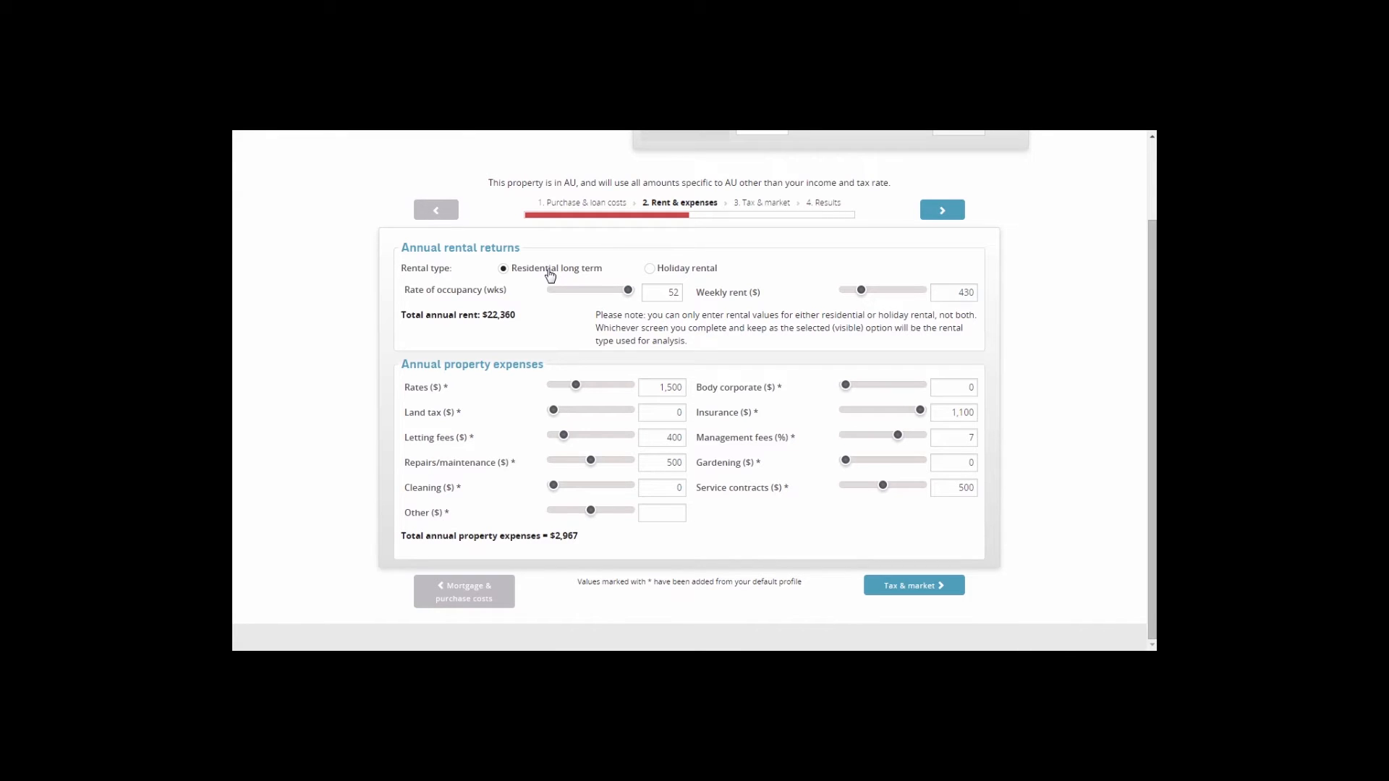
double_click(670, 294)
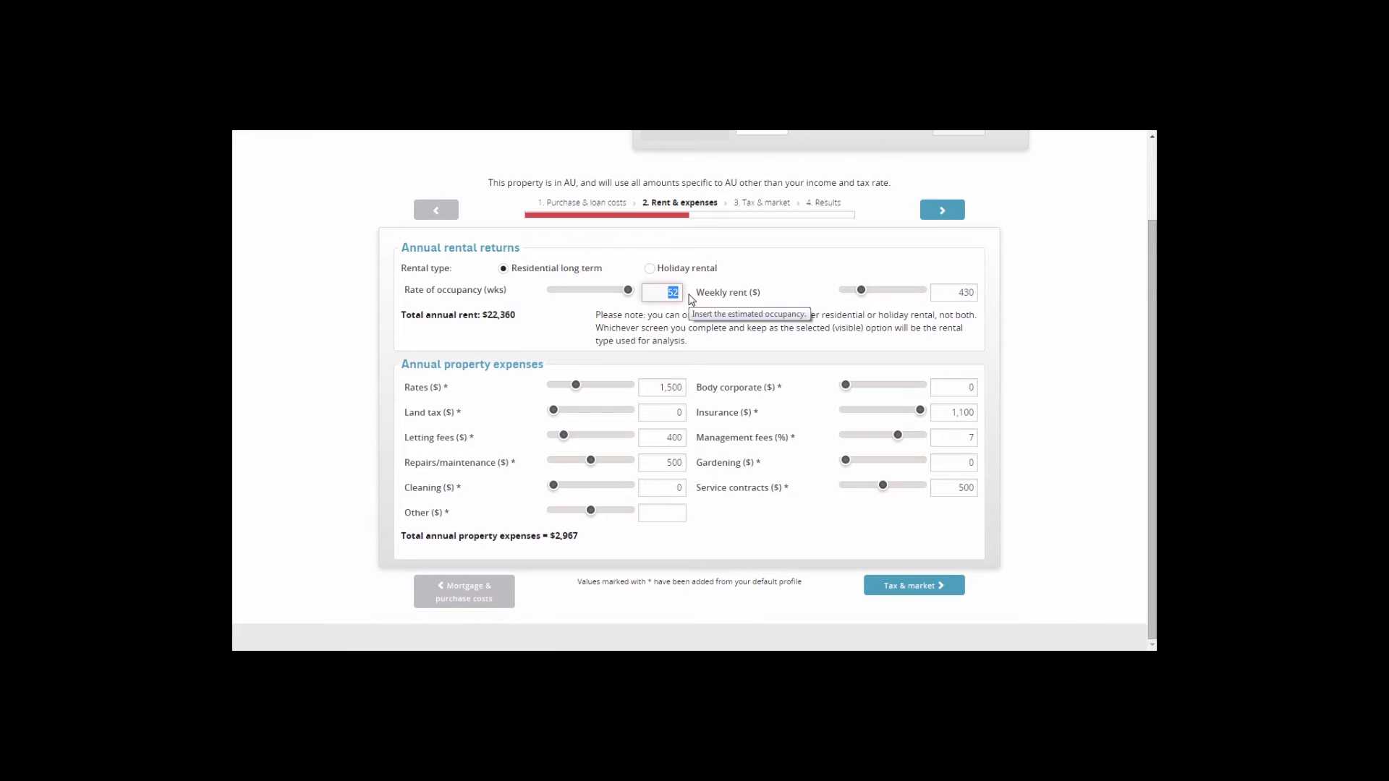
type("50")
double_click(965, 293)
type("450")
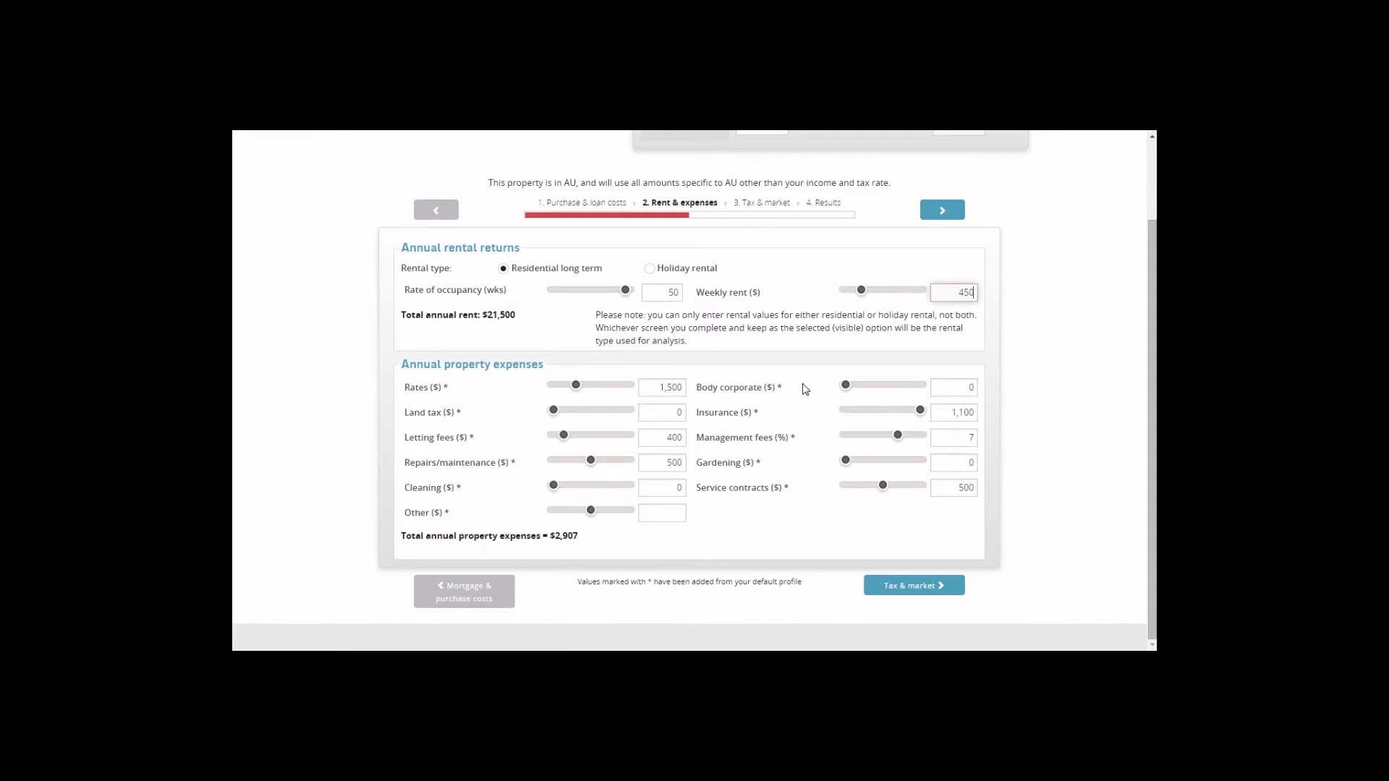
left_click(659, 387)
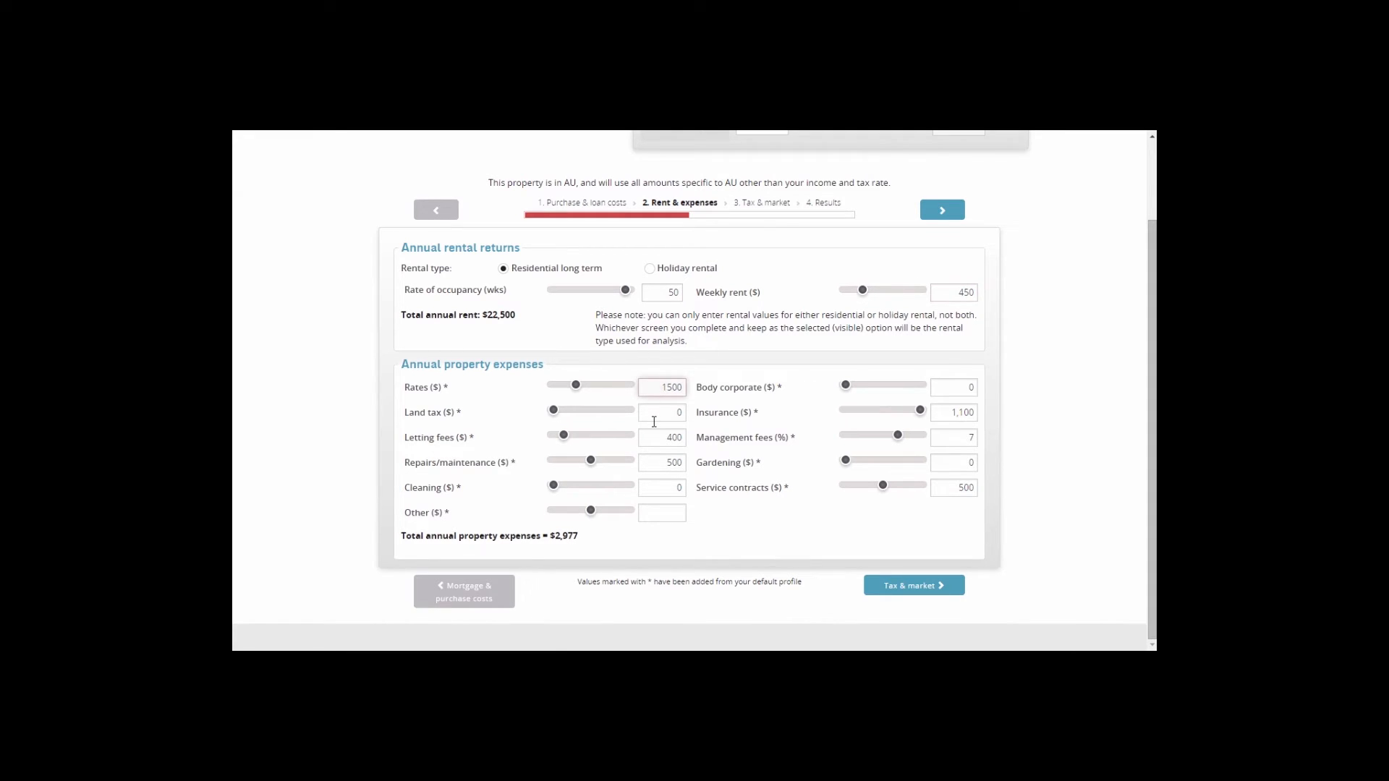
- Set Other expenses to 0 and advance to the Tax & market step
left_click(662, 515)
type("0")
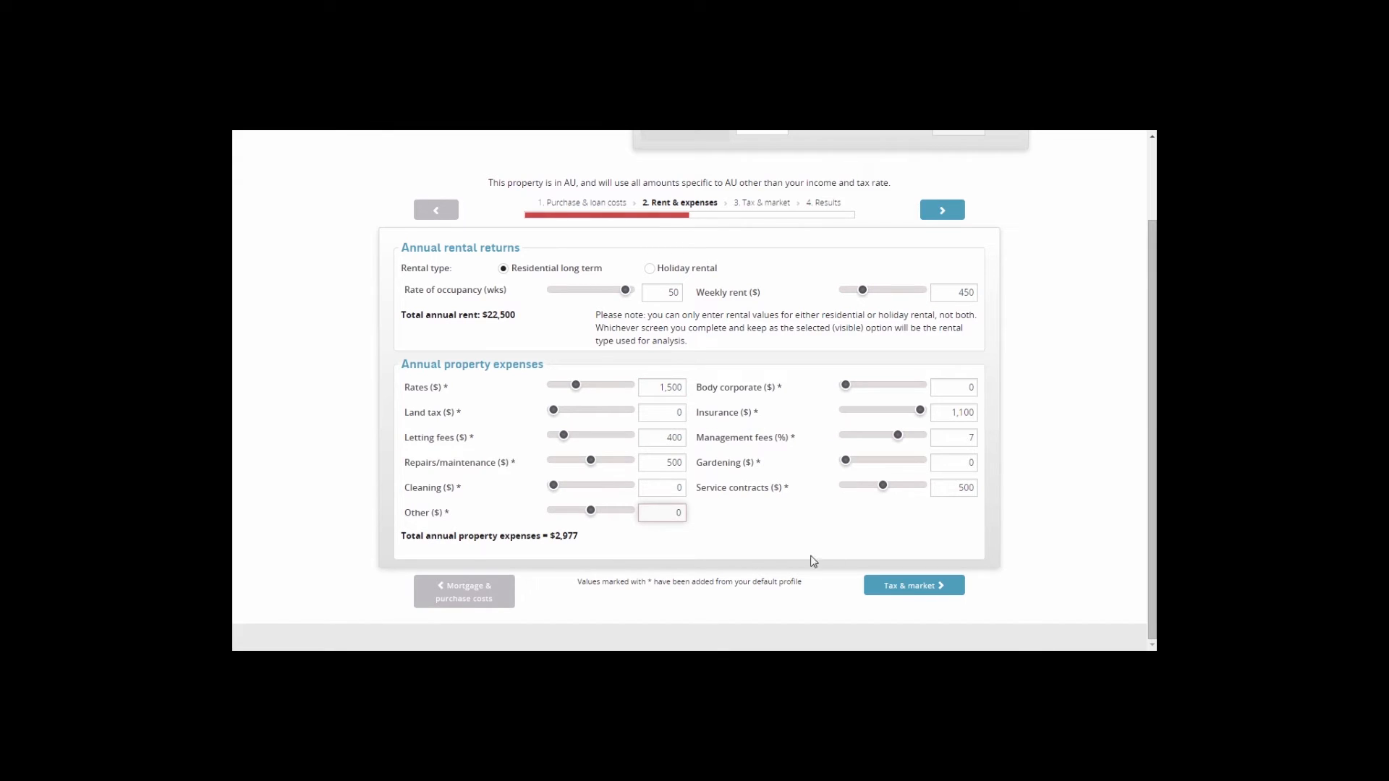
left_click(911, 587)
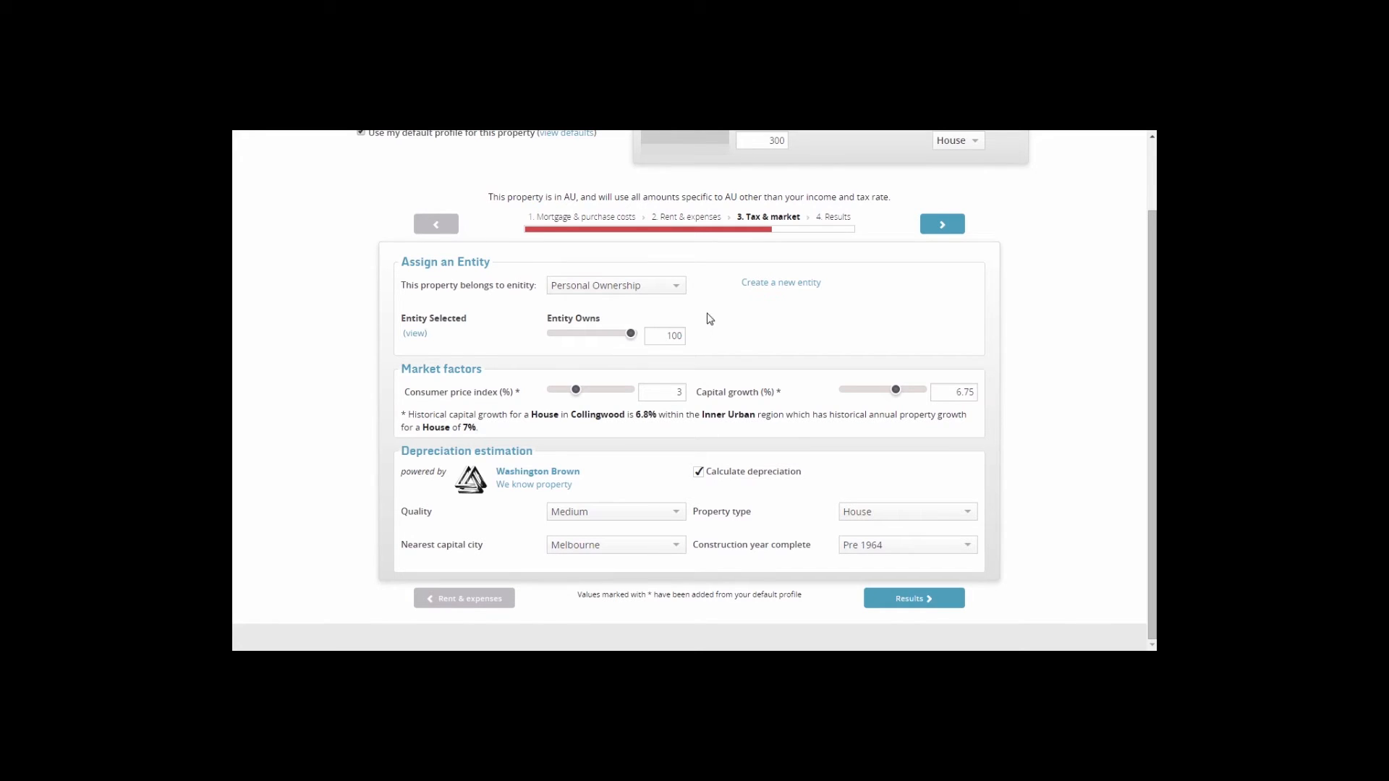
- Keep Personal Ownership as the entity and change capital growth to 5%
left_click(666, 291)
left_click(666, 291)
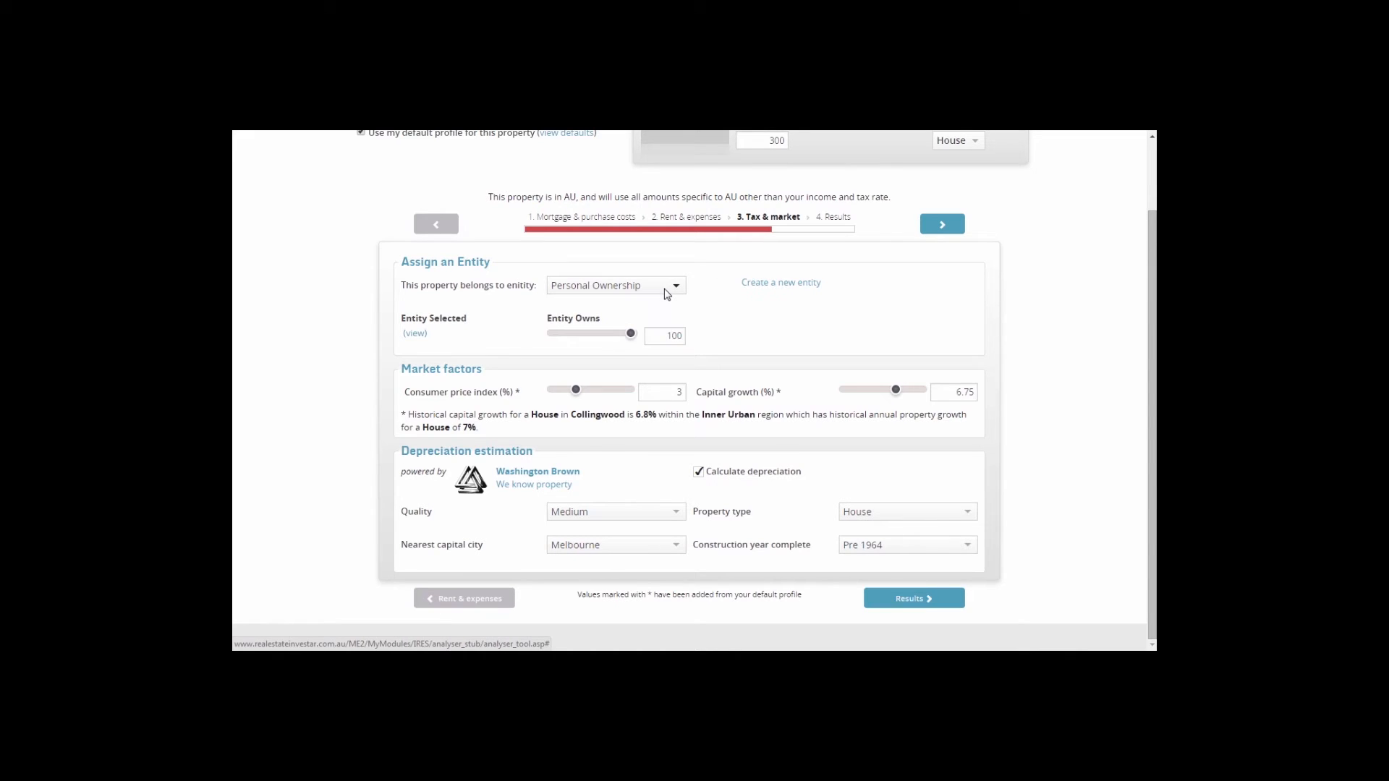
mouse_move(656, 391)
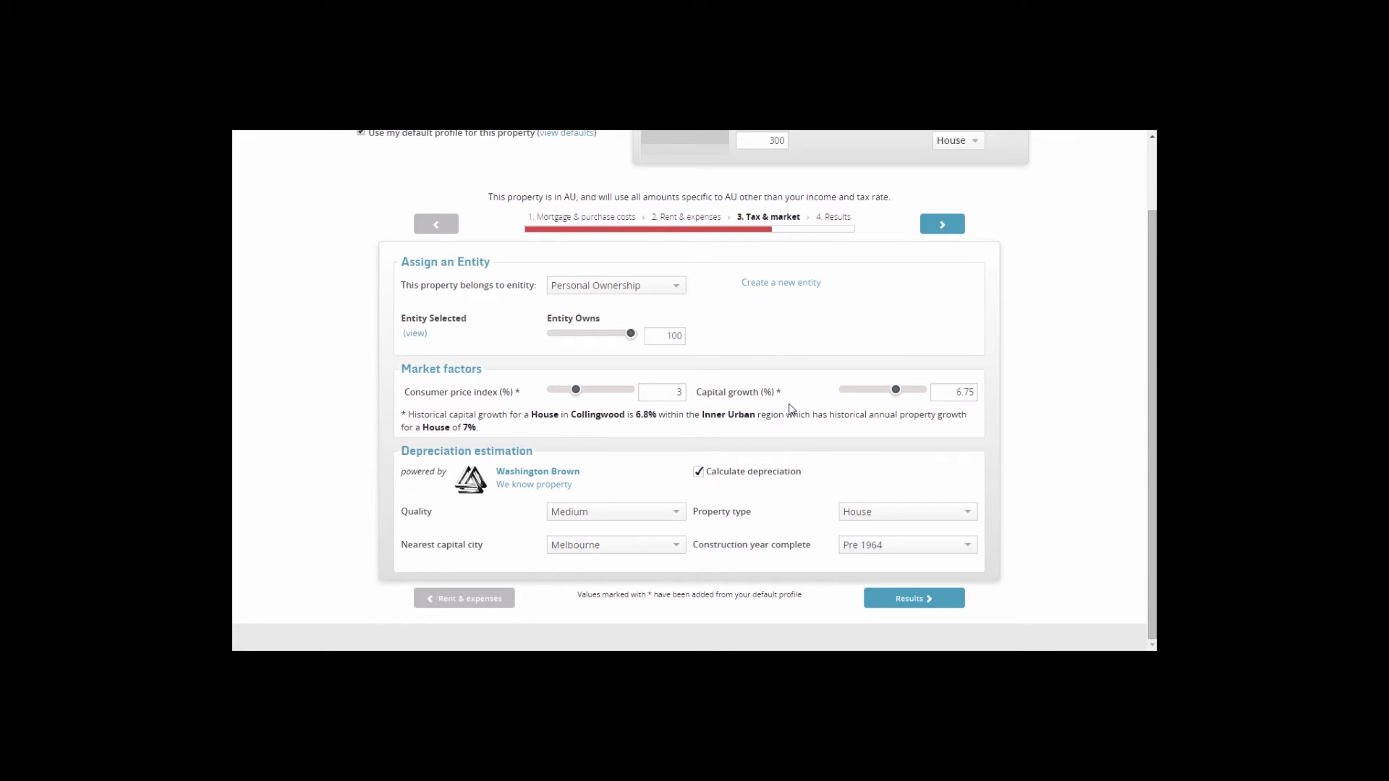
left_click_drag(952, 394, 984, 394)
key("BackSpace")
key("BackSpace")
key("BackSpace")
key("BackSpace")
type("5")
- Set depreciation quality to Low and calculate the analysis results
left_click(665, 514)
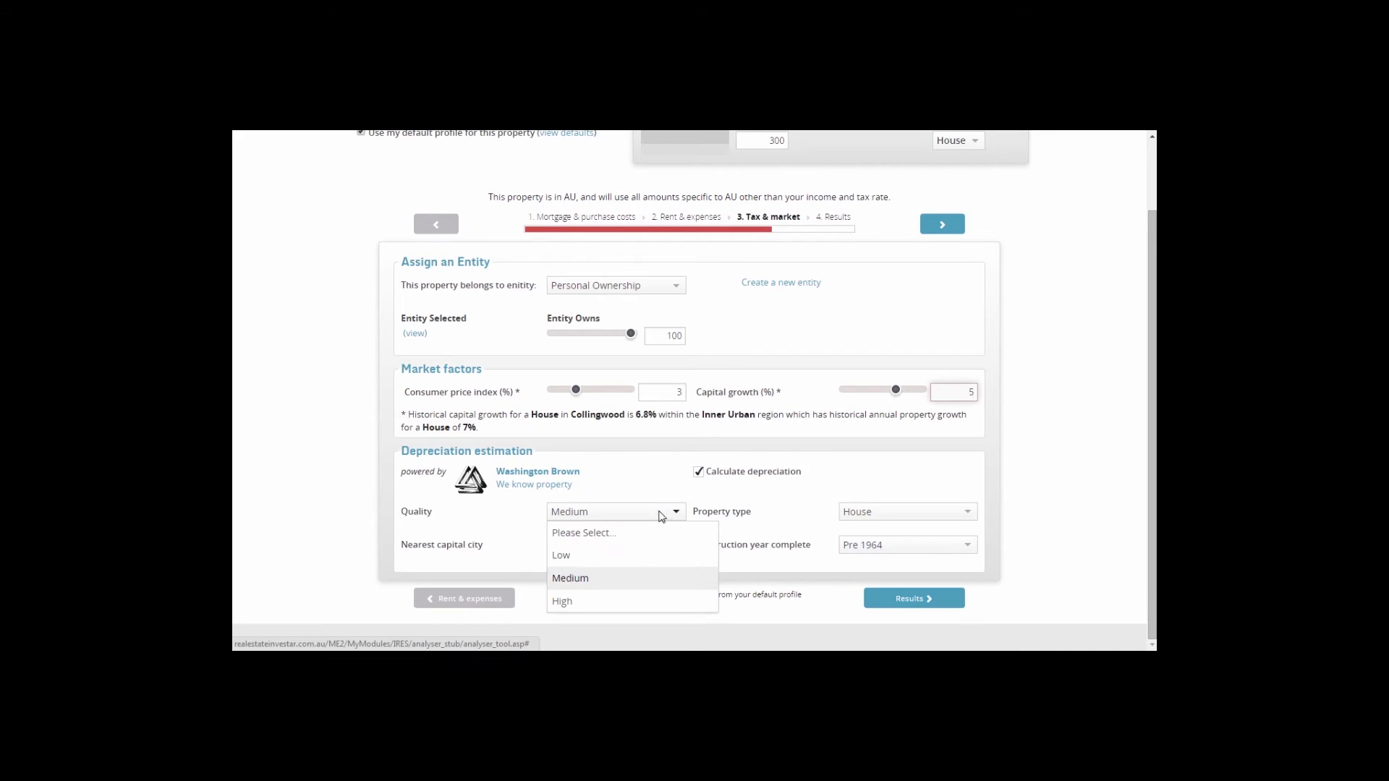
left_click(618, 561)
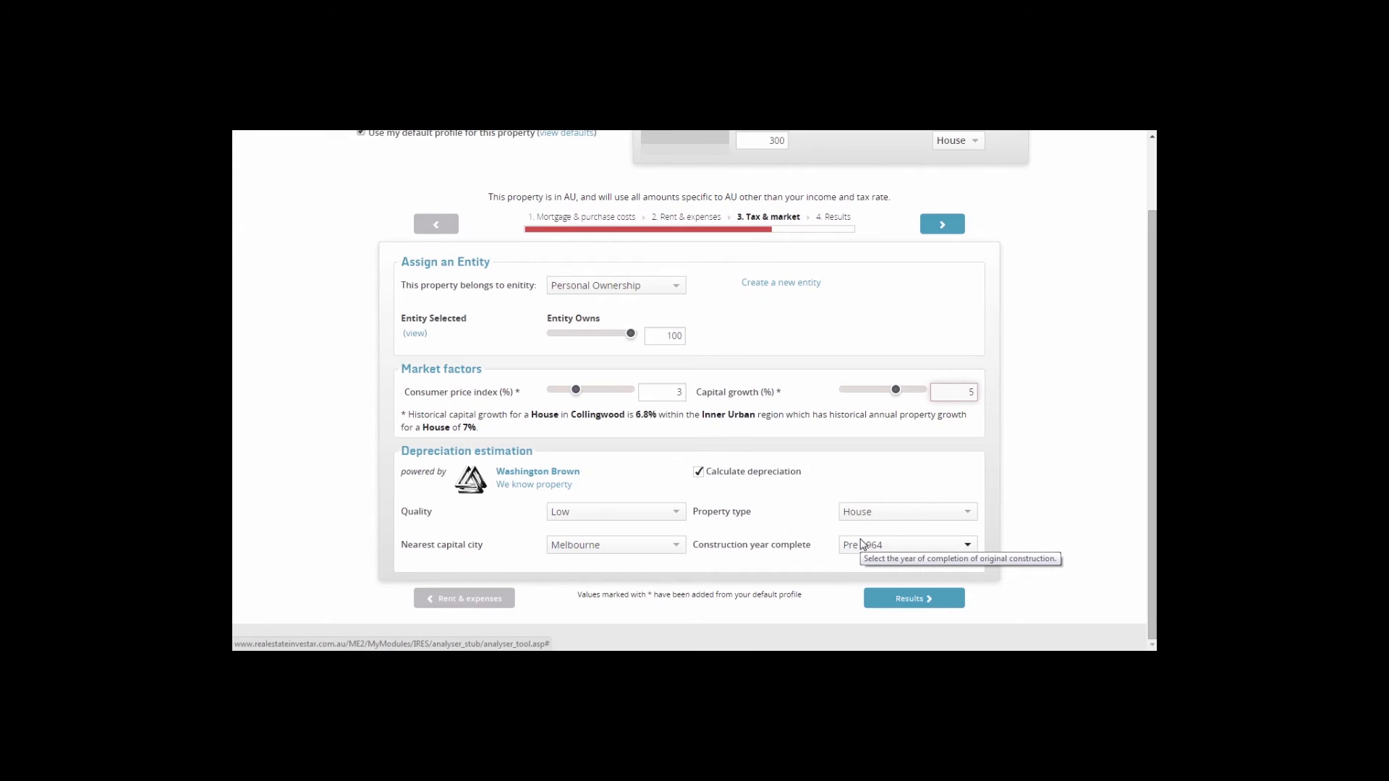
left_click(894, 610)
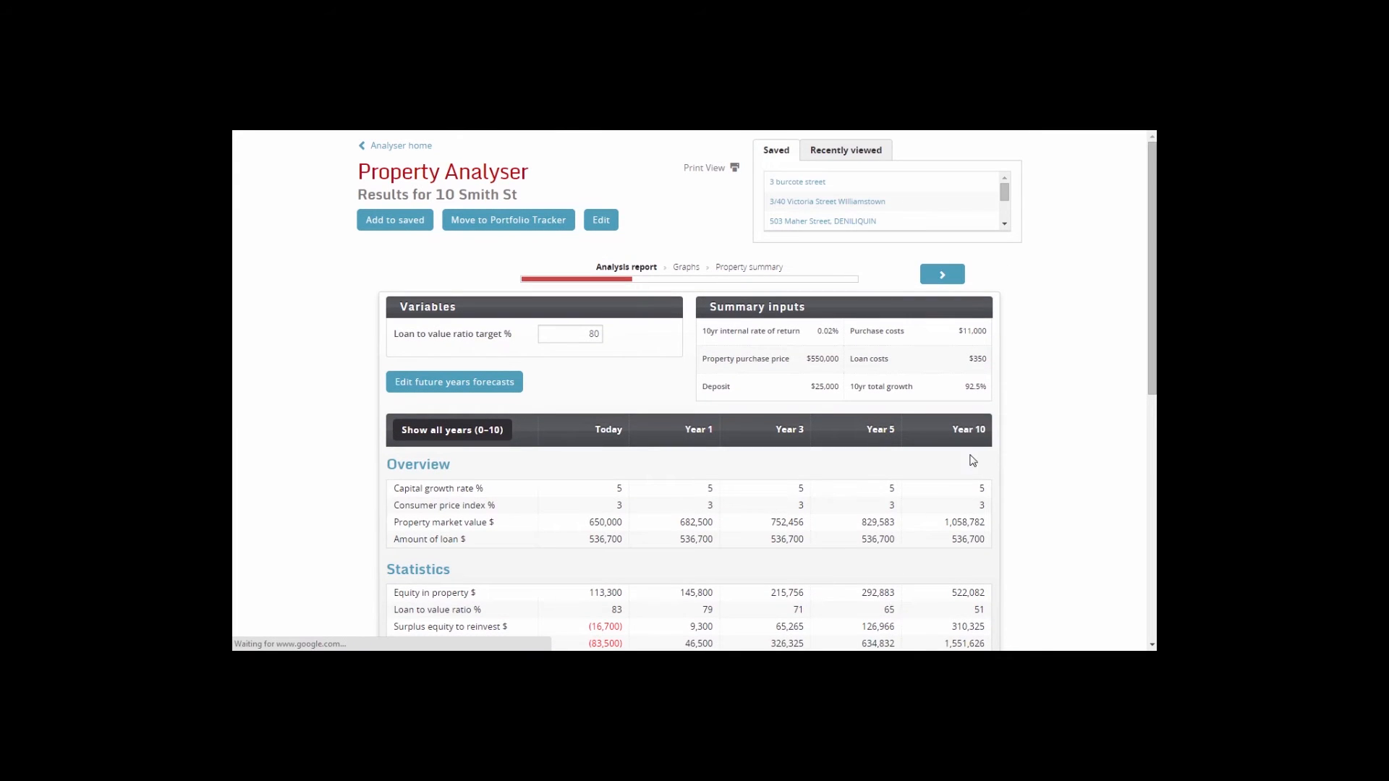
- Review the 10-year report from the 80% loan-to-value target down to the after-tax summary, then open Graphs
scroll(1151, 286, "down", 2)
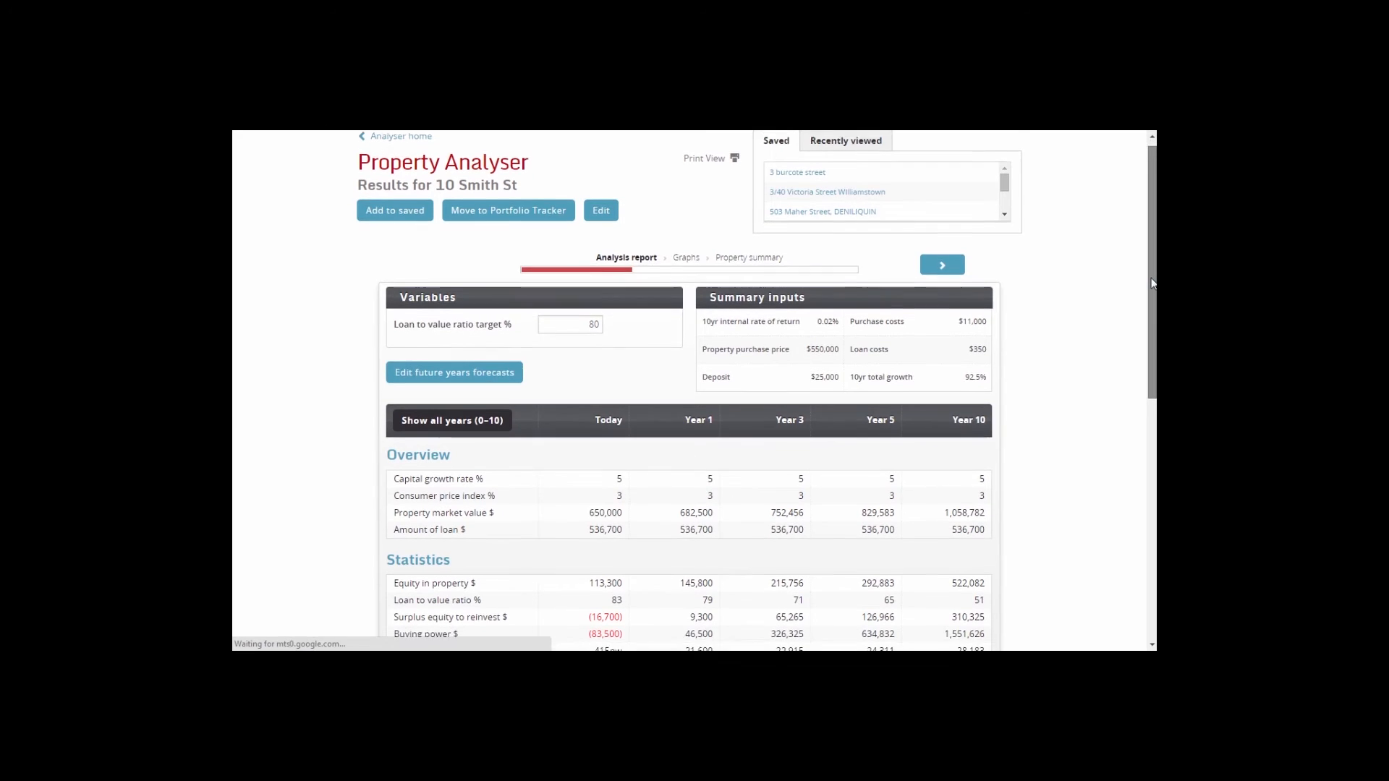
left_click_drag(1150, 288, 1140, 385)
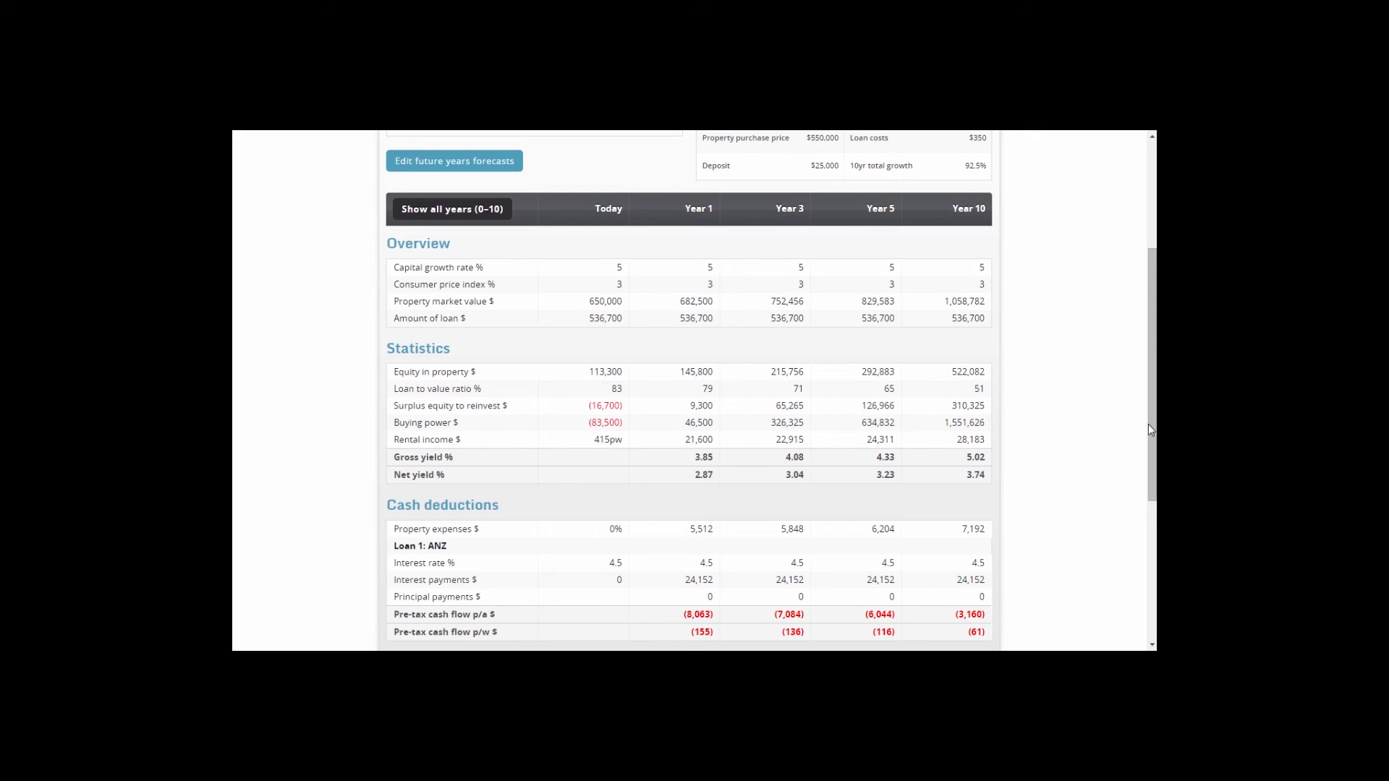
left_click_drag(1150, 430, 1151, 361)
double_click(596, 259)
scroll(1146, 380, "down", 1)
scroll(1142, 394, "down", 3)
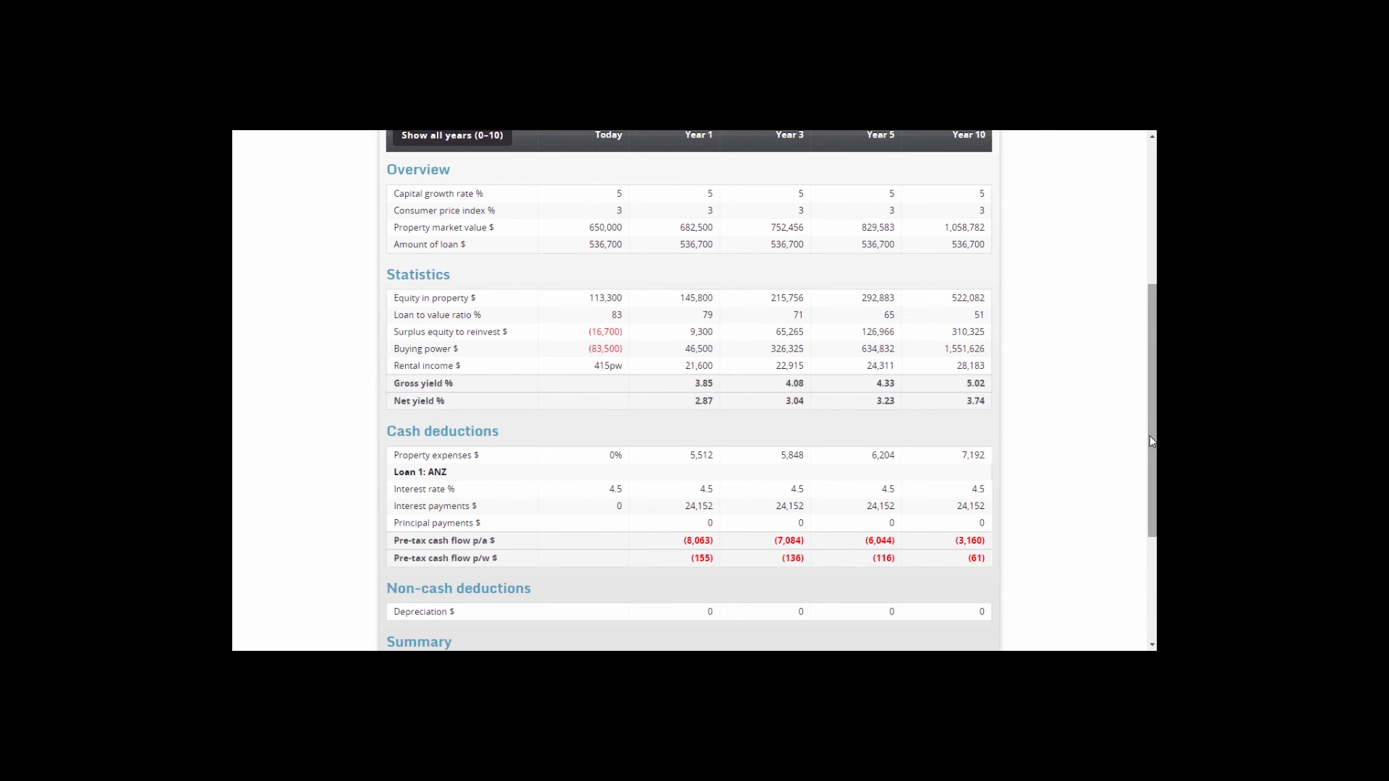
left_click_drag(1149, 432, 1148, 454)
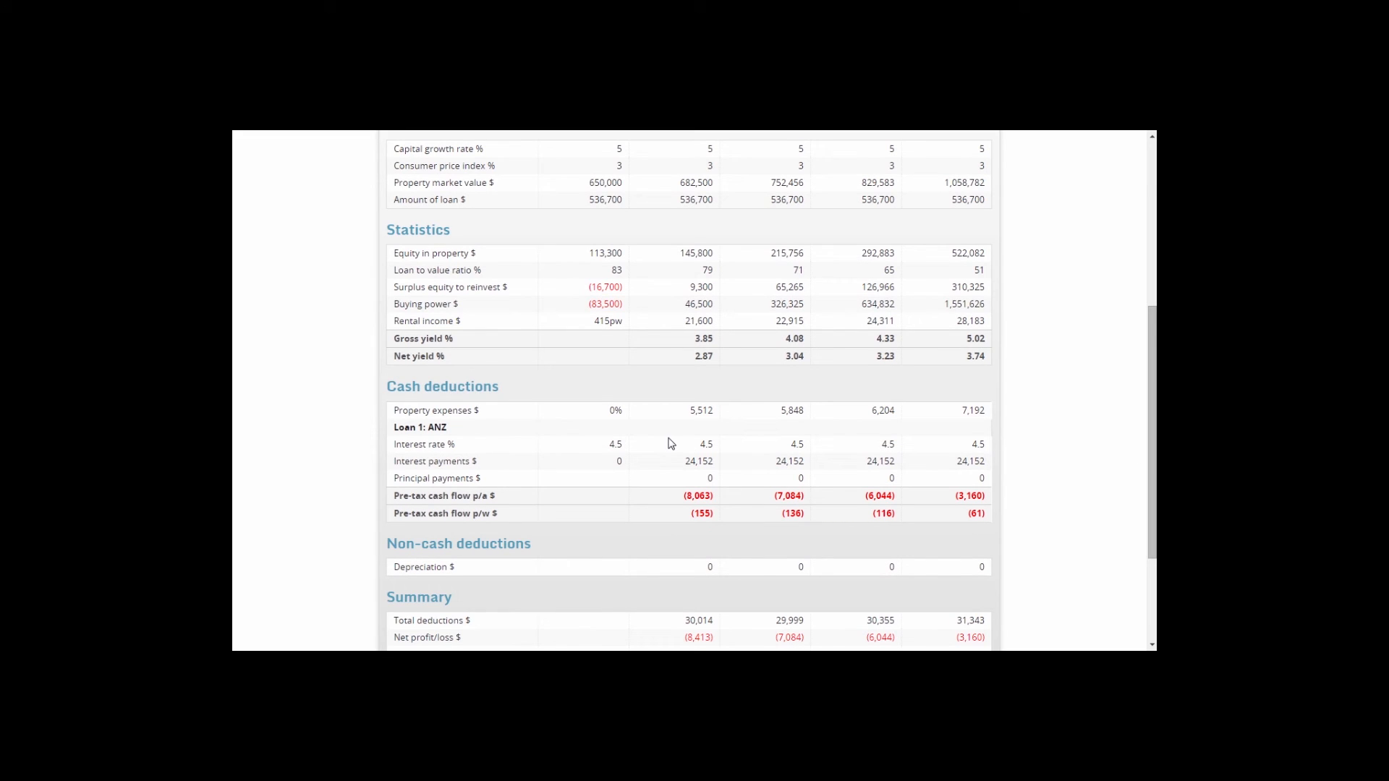
left_click_drag(1152, 524, 1146, 599)
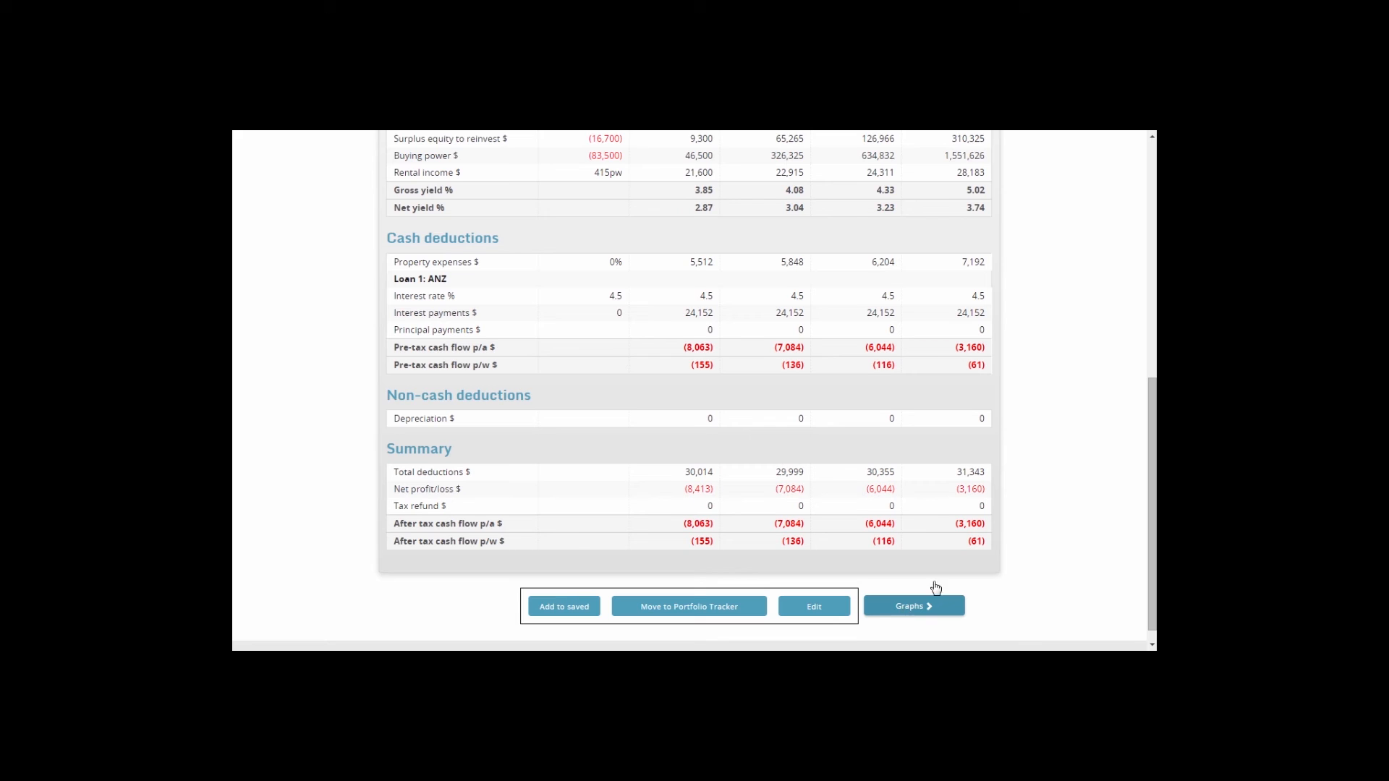
left_click(941, 608)
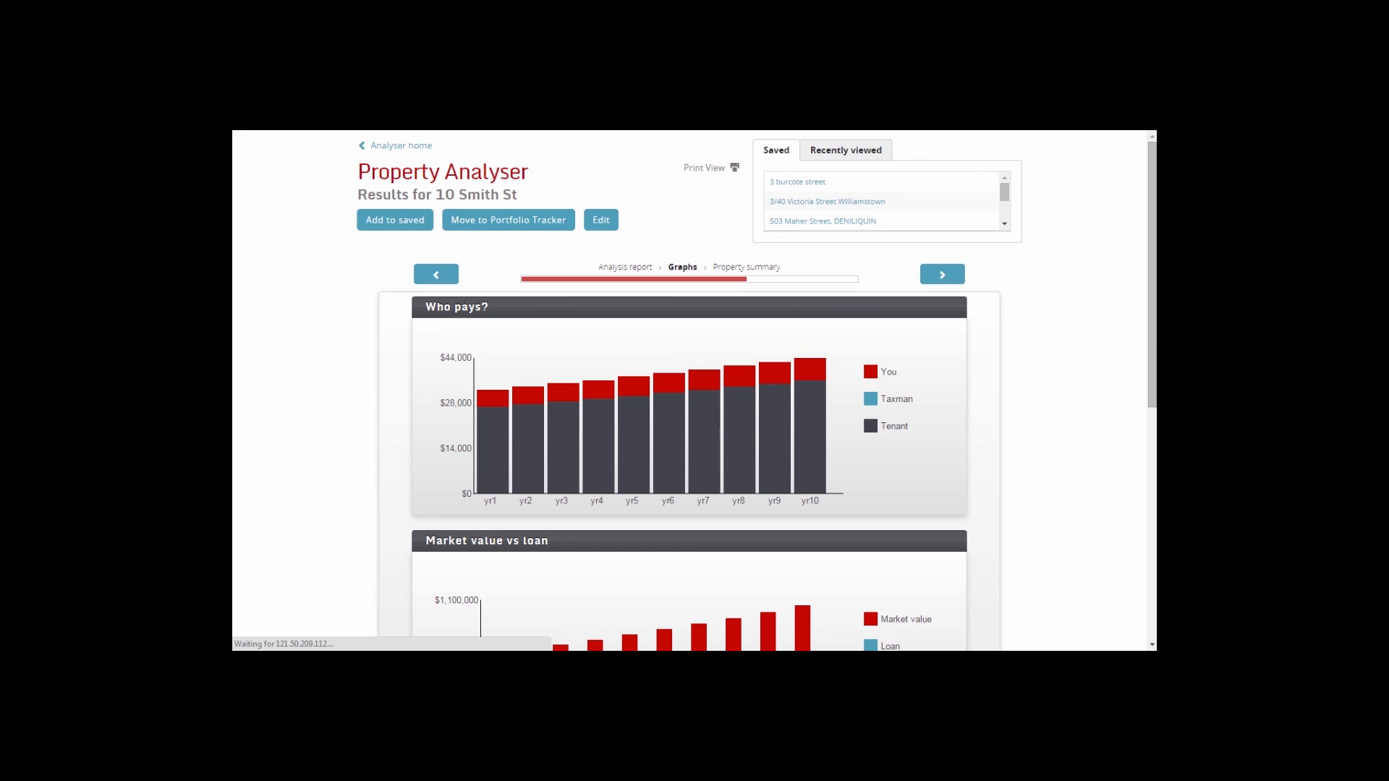
- Check the Who pays, market value vs loan and cash-flow charts, then open the Summary page
left_click_drag(1150, 342, 1134, 509)
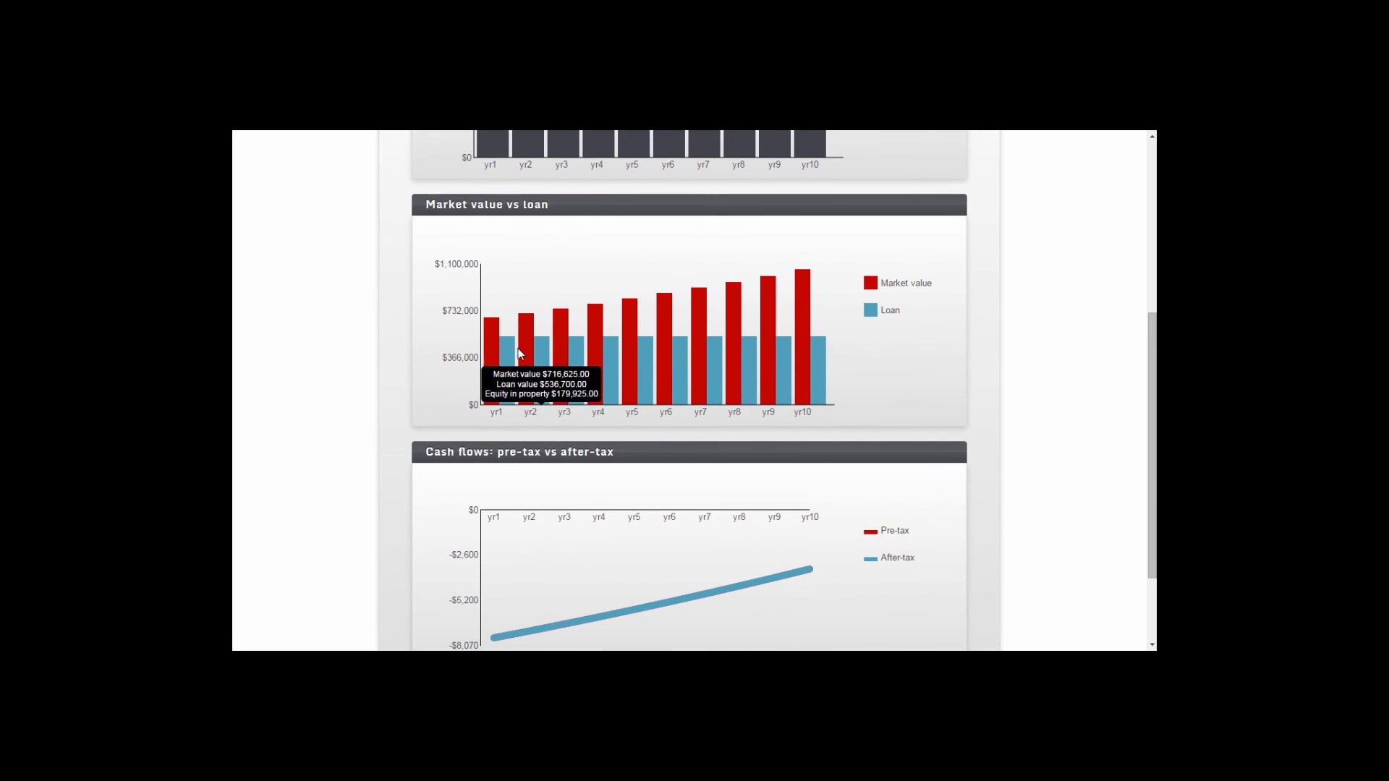
mouse_move(510, 347)
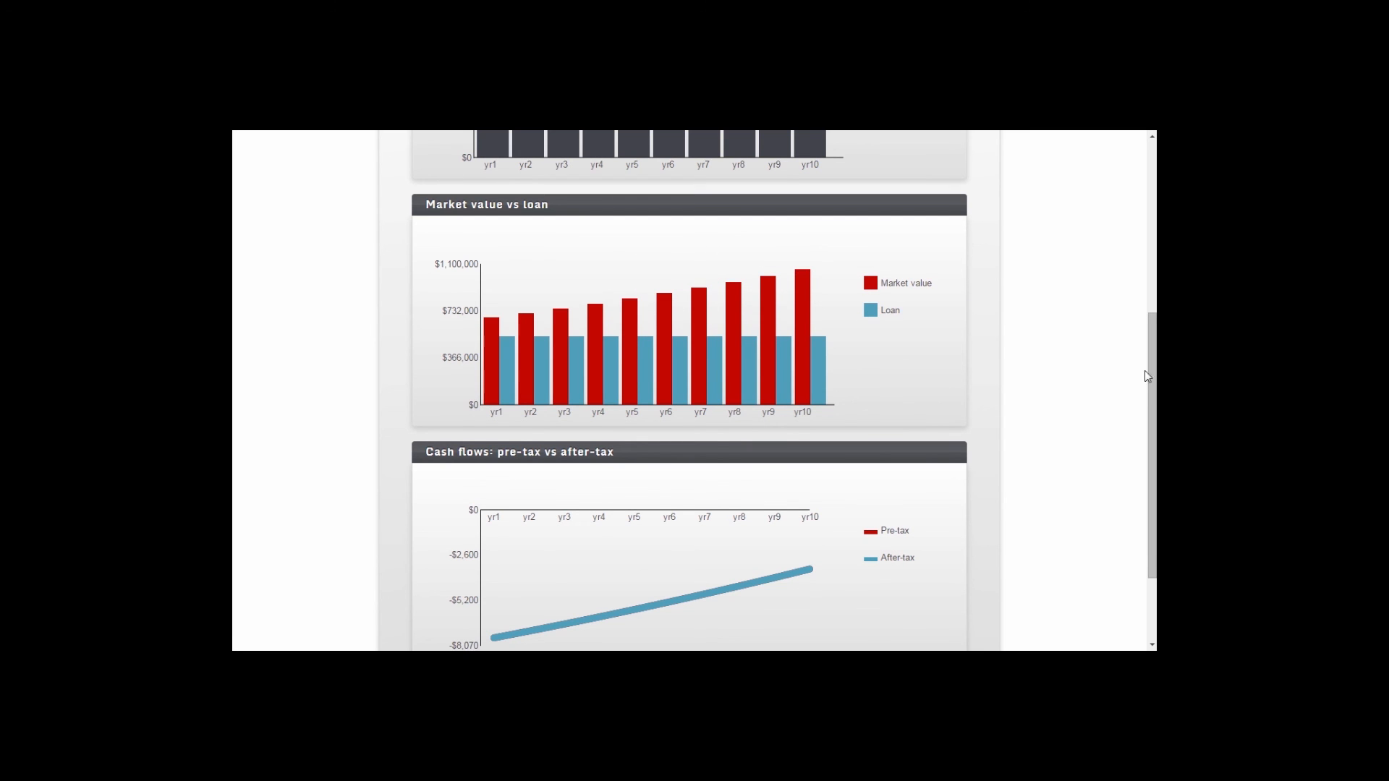
left_click_drag(1150, 385, 1139, 460)
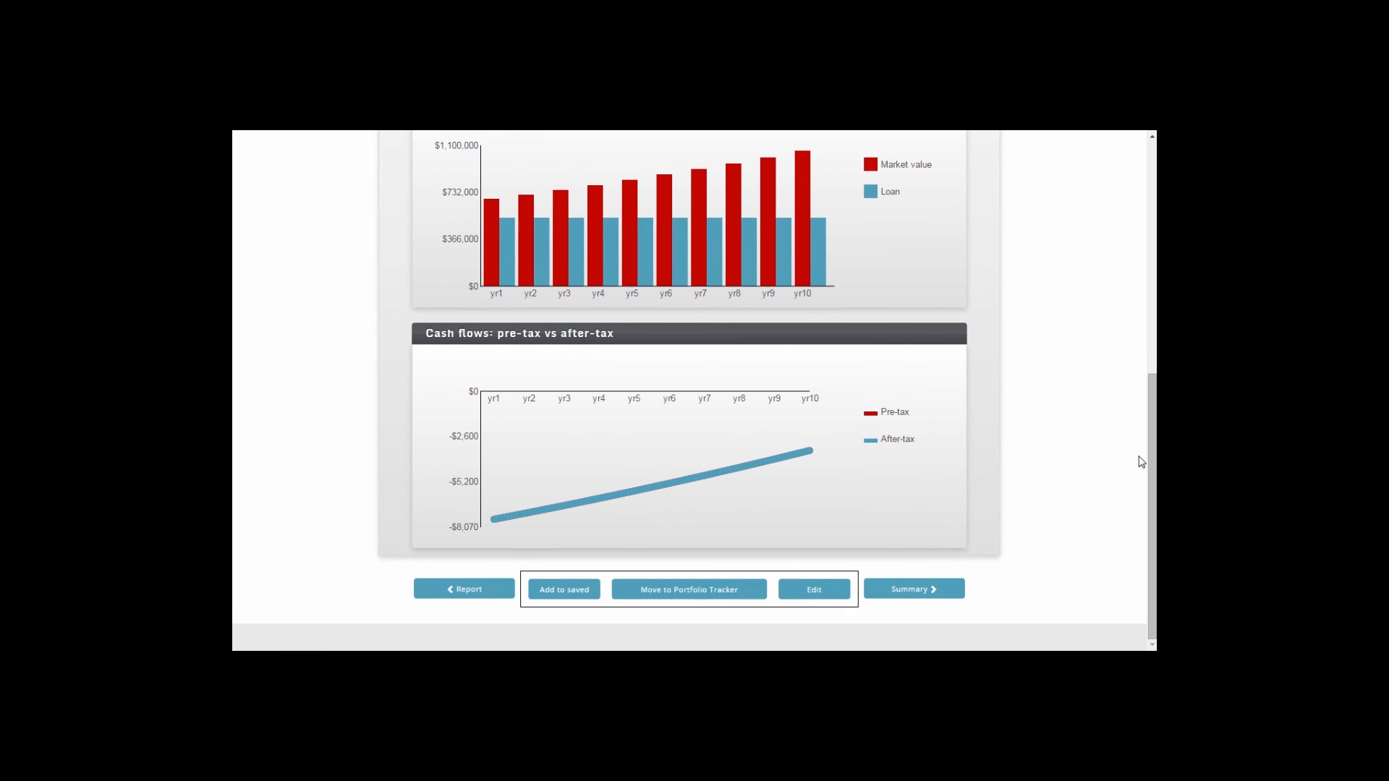
left_click(906, 591)
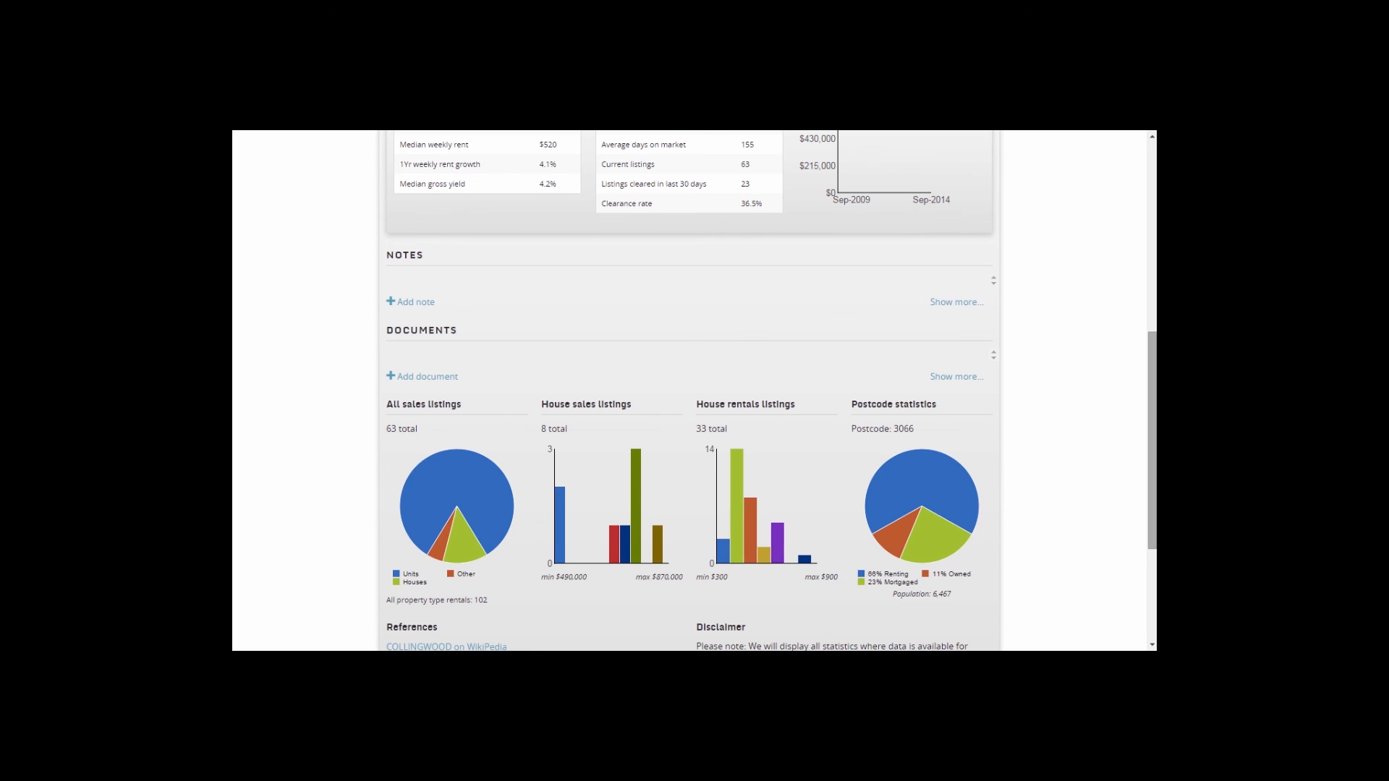
left_click_drag(1153, 477, 1152, 282)
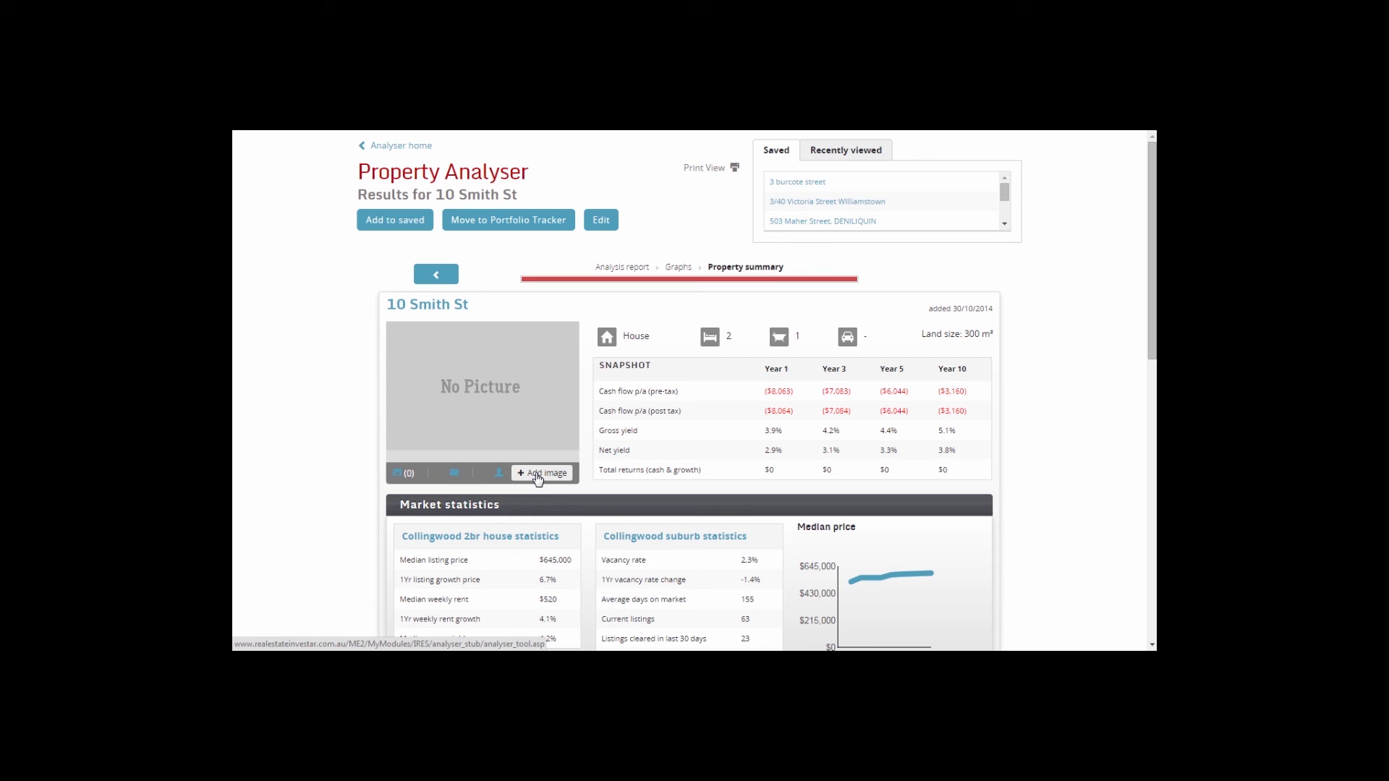
left_click_drag(1154, 287, 1135, 454)
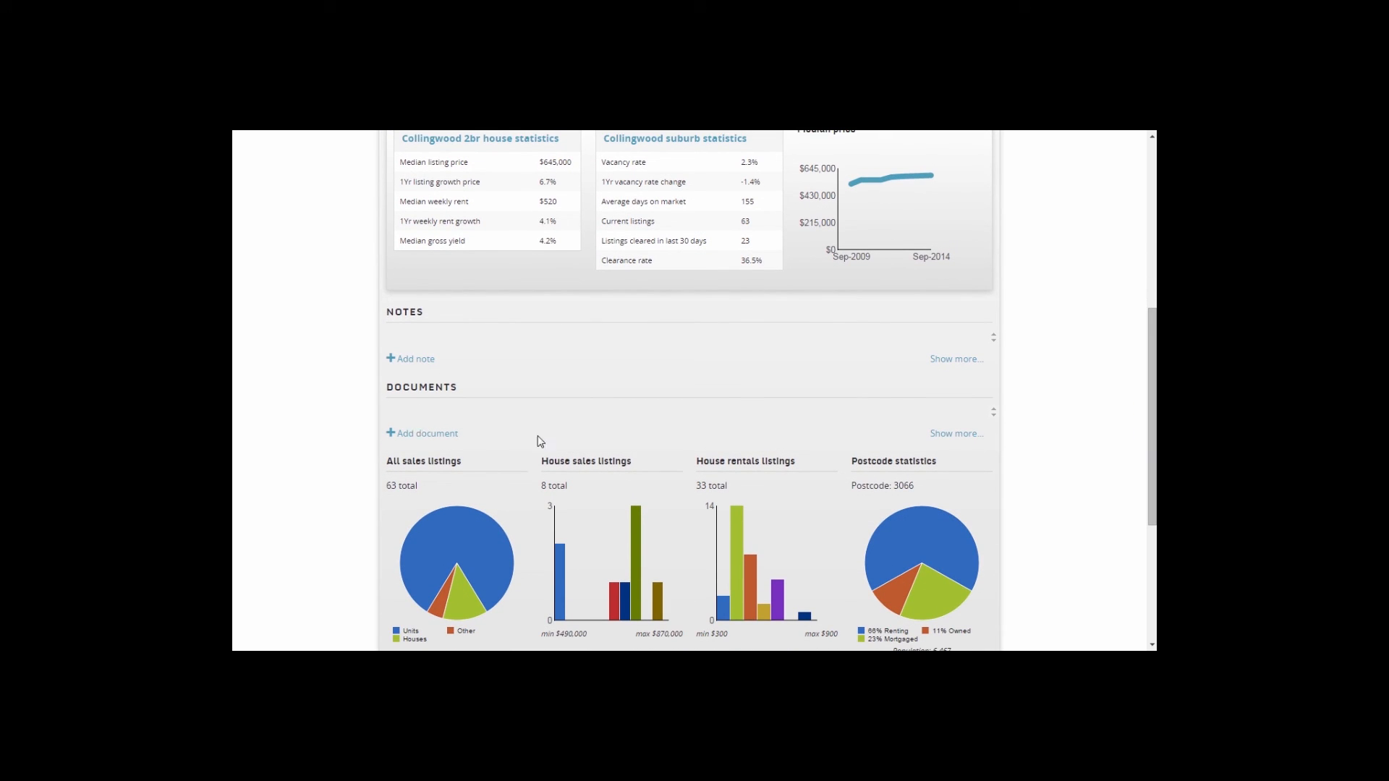
left_click_drag(1149, 480, 1153, 285)
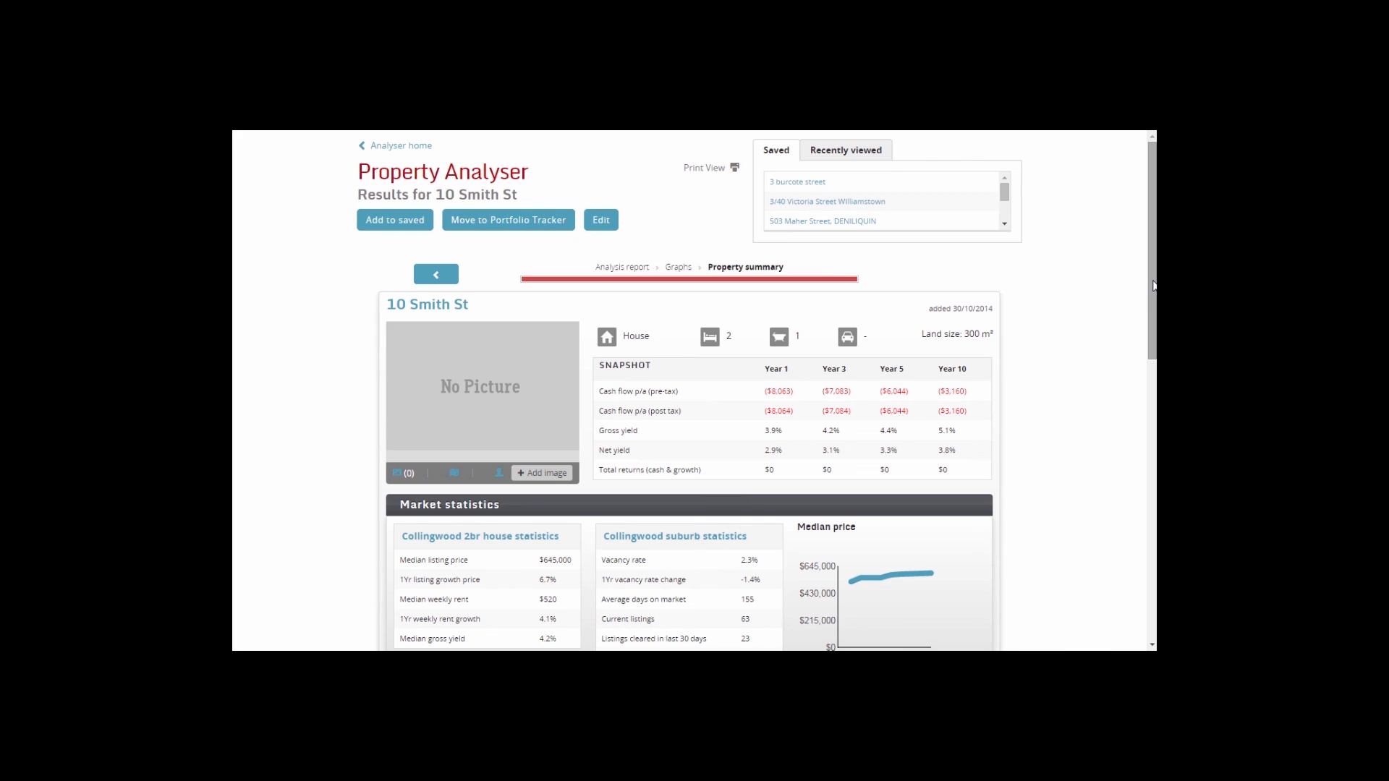